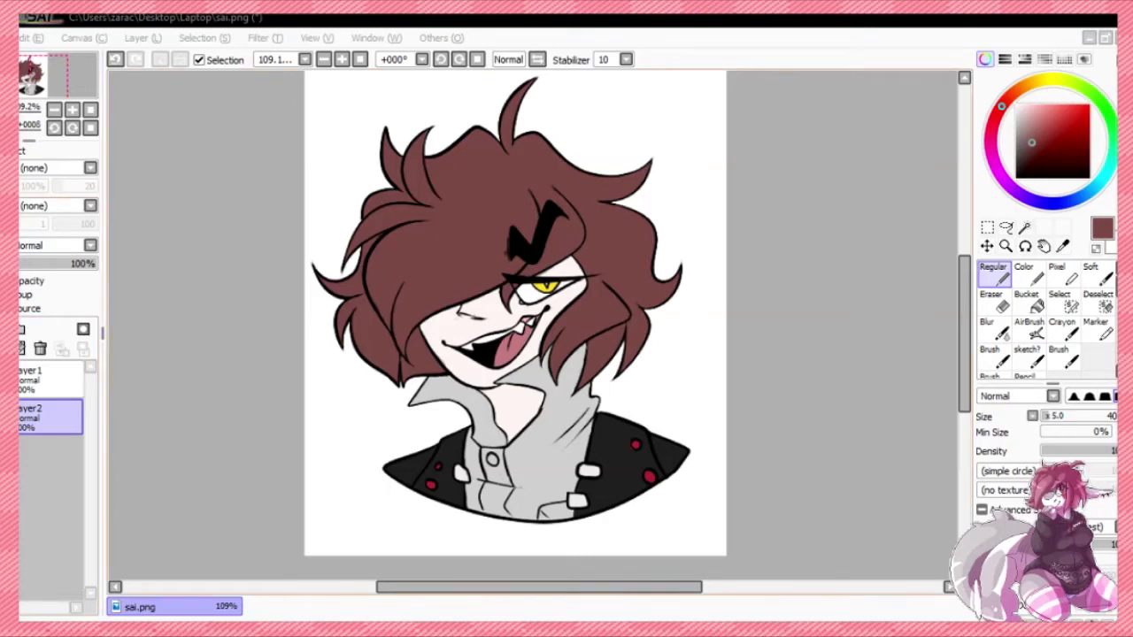
- Add a new layer above the flat colour layer and set its blending mode to Multiply
click(115, 375)
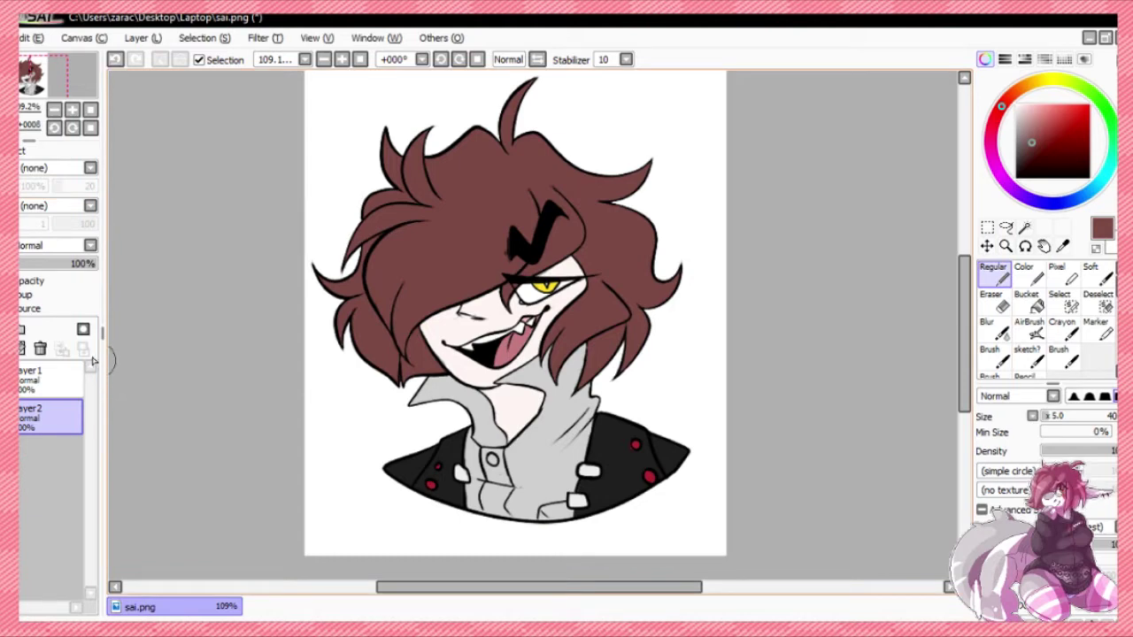
click(23, 330)
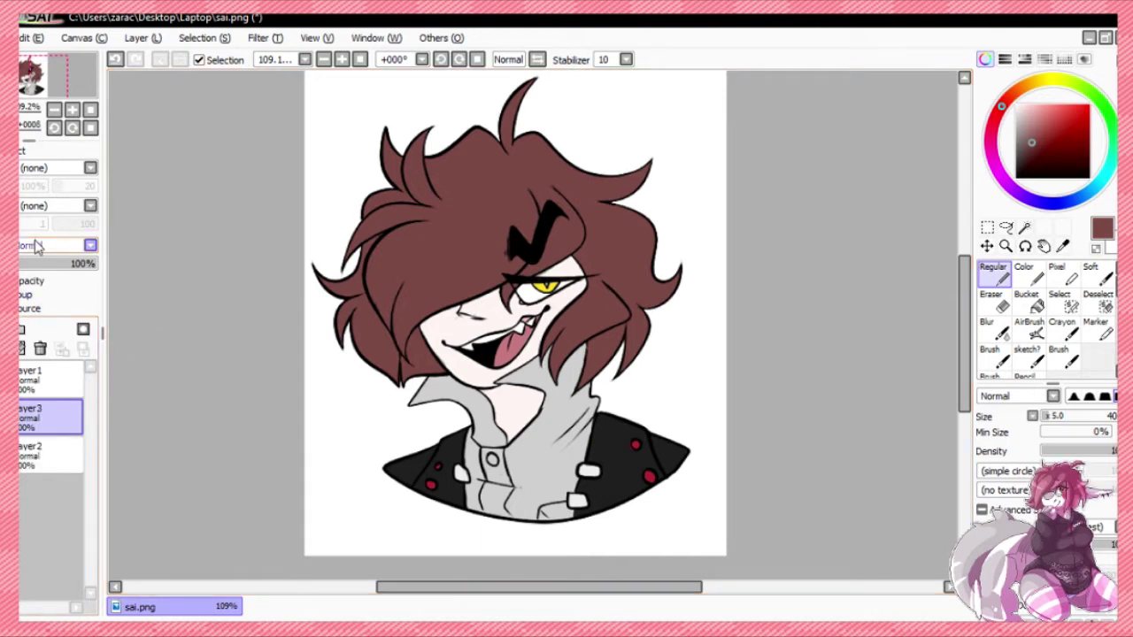
click(48, 274)
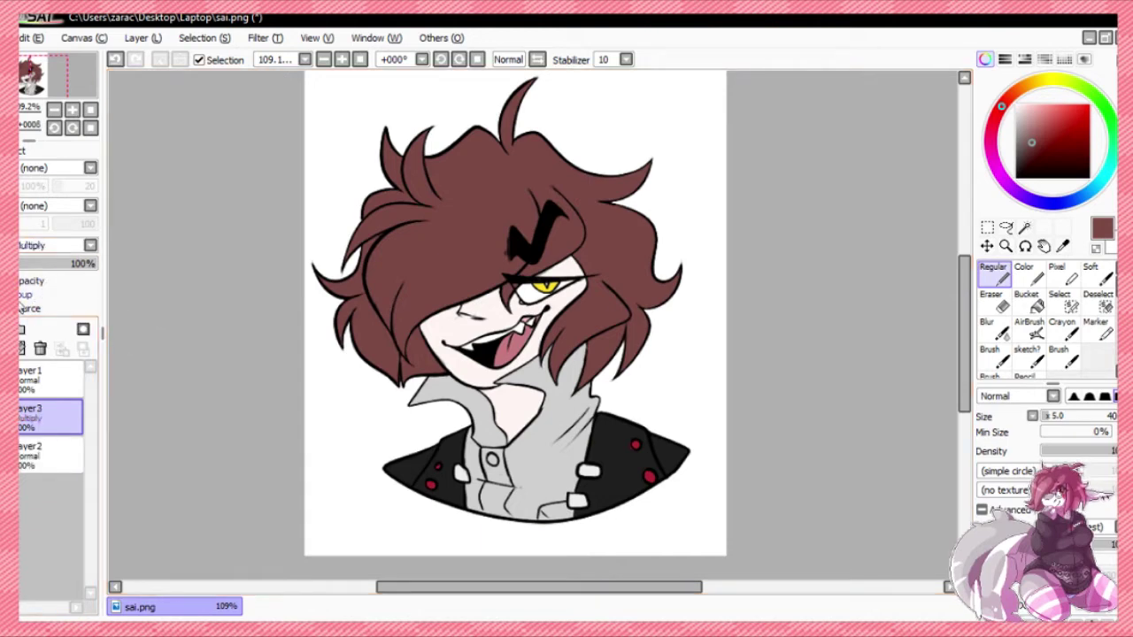
- Sample the reddish-brown hair colour and airbrush soft shading over the character's right half at brush size 260
click(1062, 247)
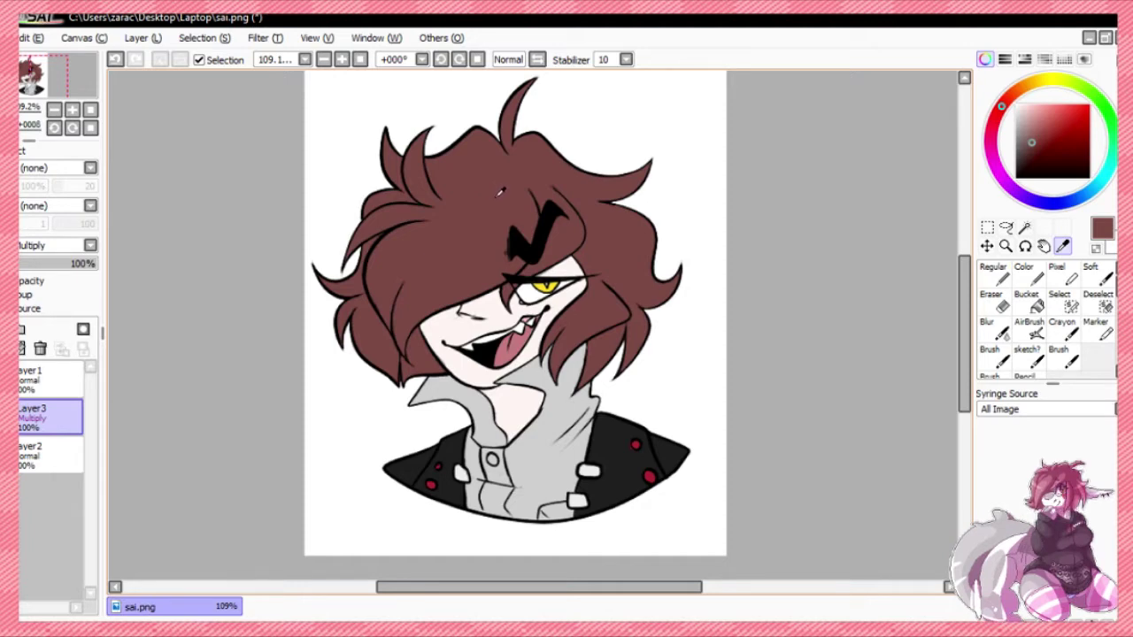
click(1029, 327)
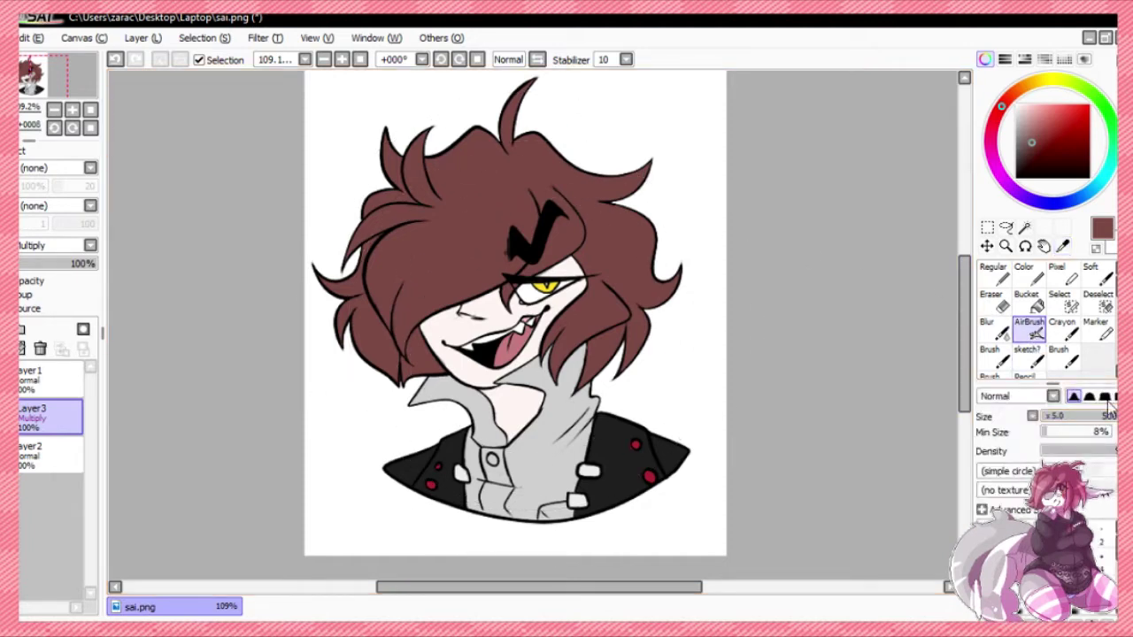
drag(1075, 416, 1087, 417)
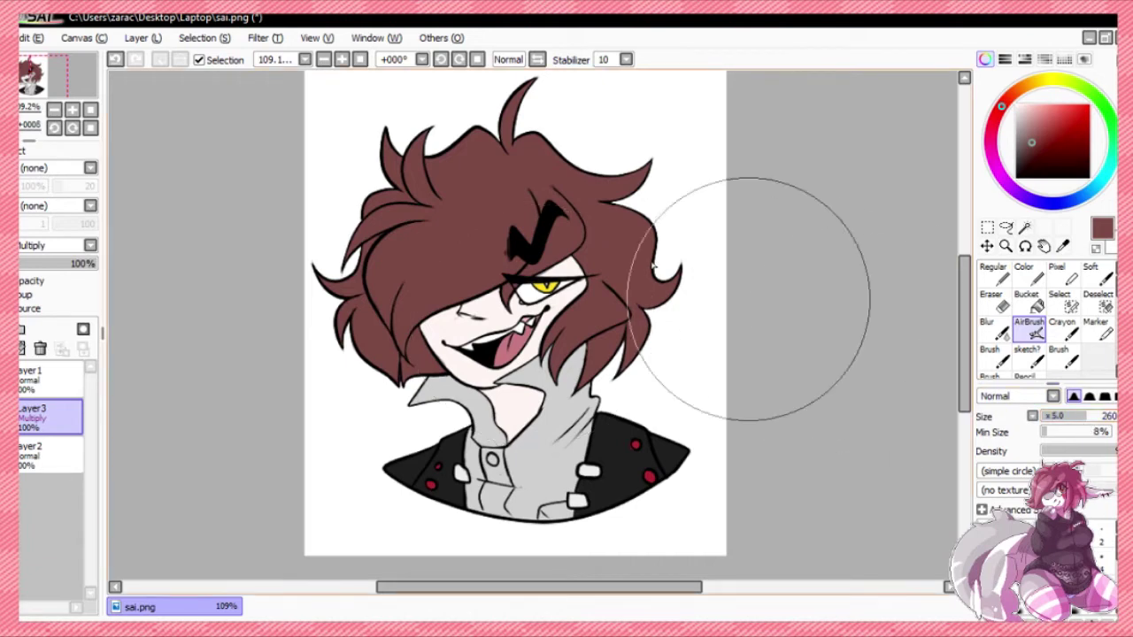
drag(21, 108, 16, 108)
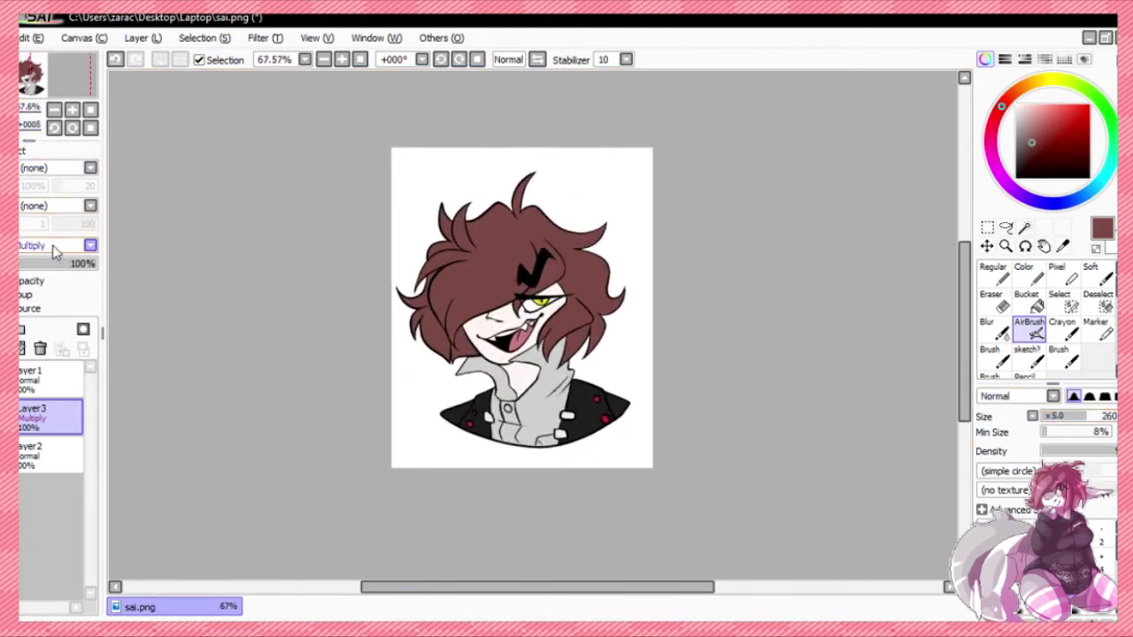
drag(580, 158, 607, 366)
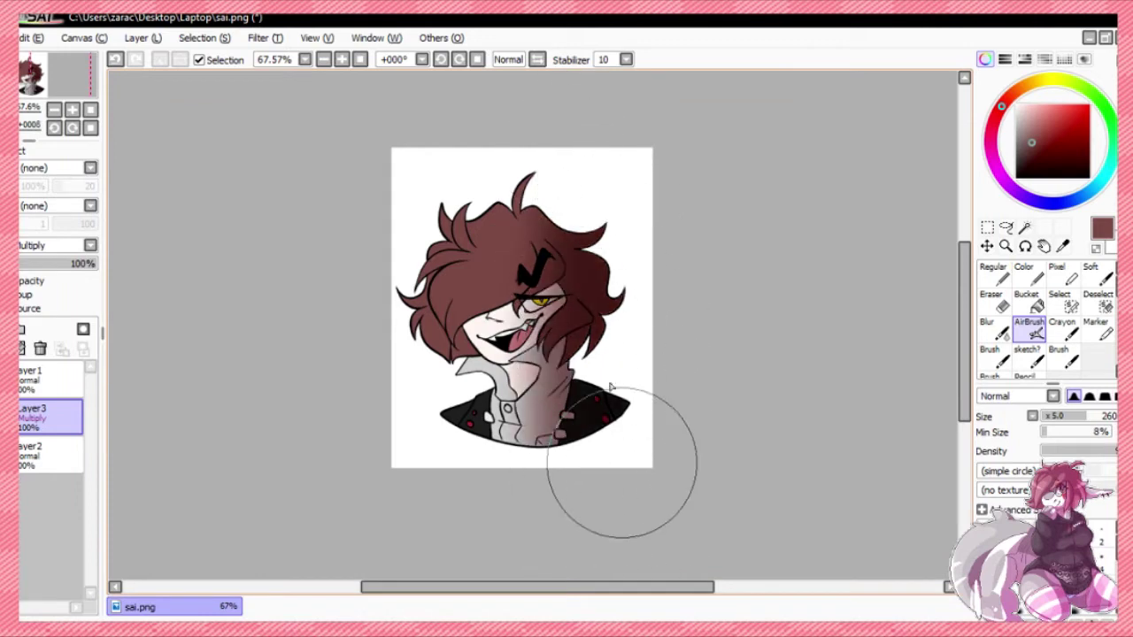
drag(572, 155, 592, 366)
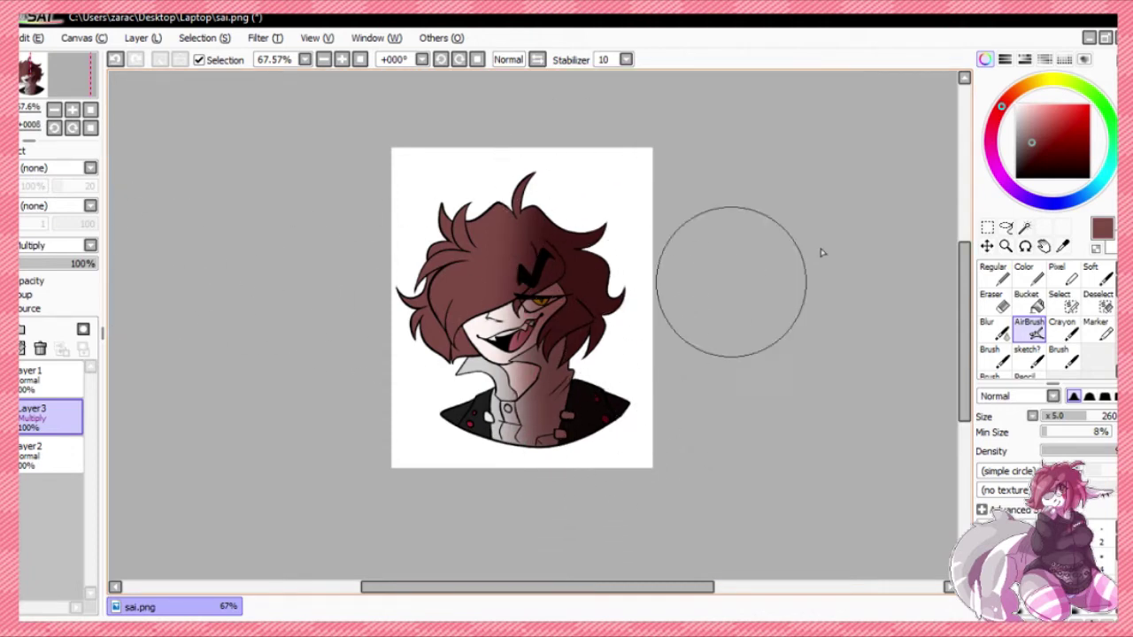
- Add a new layer above the Multiply shading layer, with light red chosen for the Regular brush
click(992, 272)
click(1050, 111)
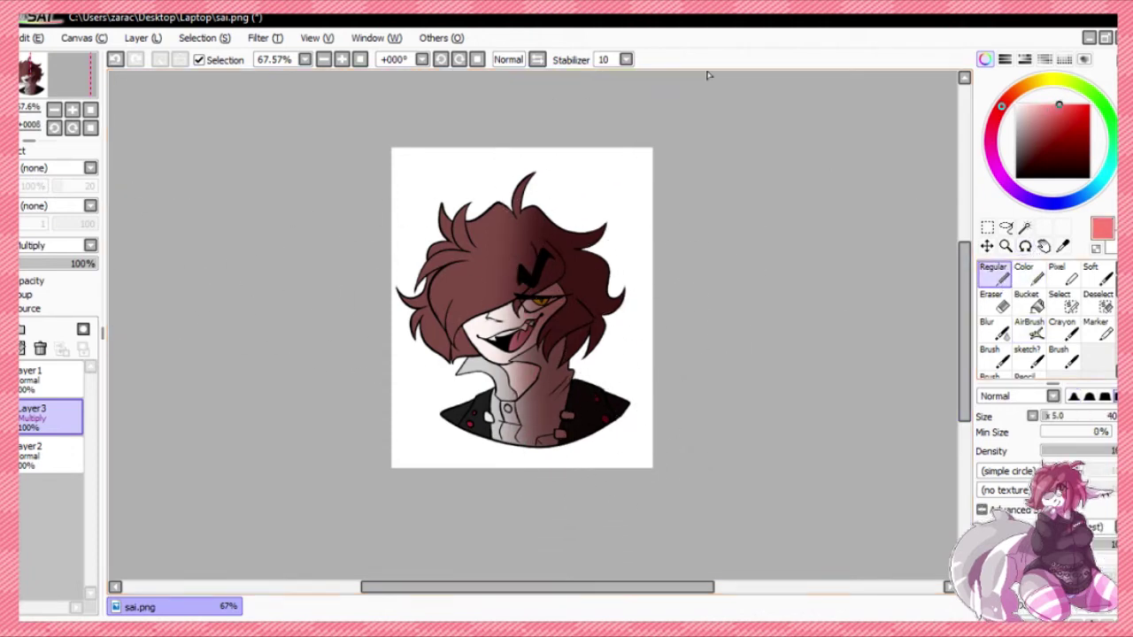
click(23, 328)
drag(401, 153, 442, 220)
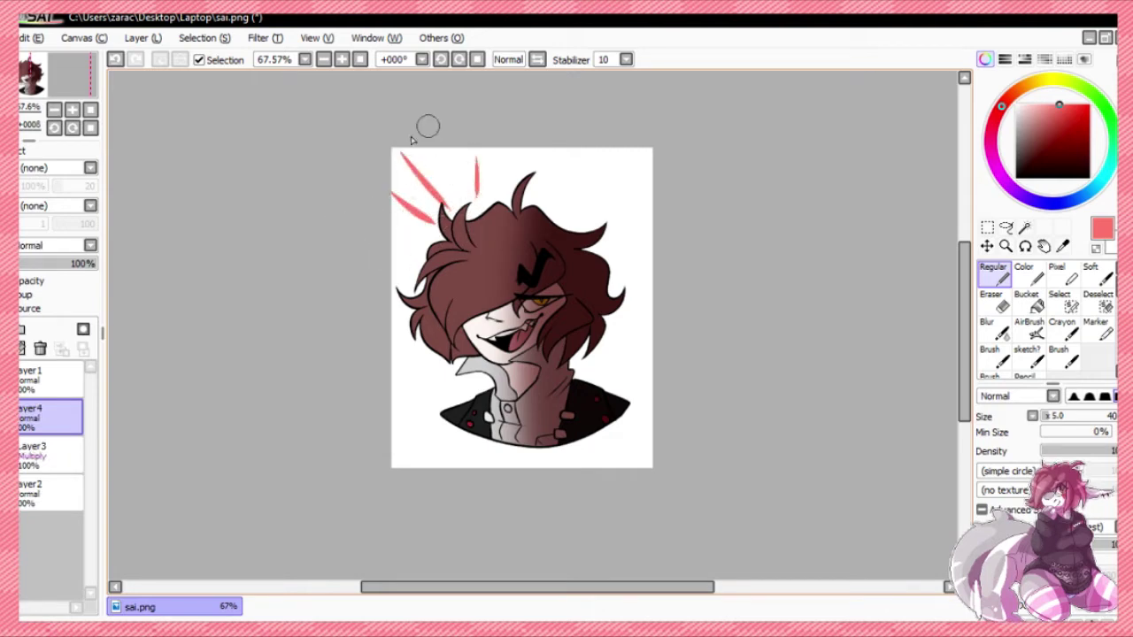
drag(391, 161, 480, 174)
key(ctrl+z)
key(ctrl+z)
key(ctrl+z)
key(ctrl+z)
mouse_move(393, 340)
mouse_down()
mouse_move(405, 246)
mouse_move(418, 270)
mouse_up()
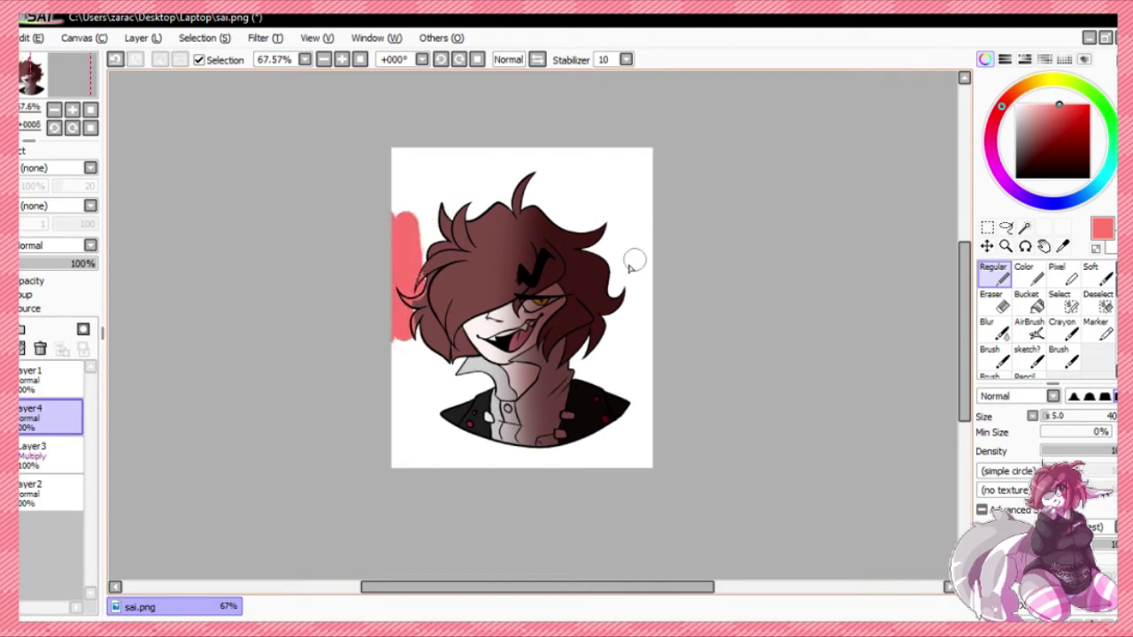
key(ctrl+z)
- Airbrush more of the sampled hair colour onto the Multiply layer's shaded side and lower the layer's opacity to 28%
click(39, 454)
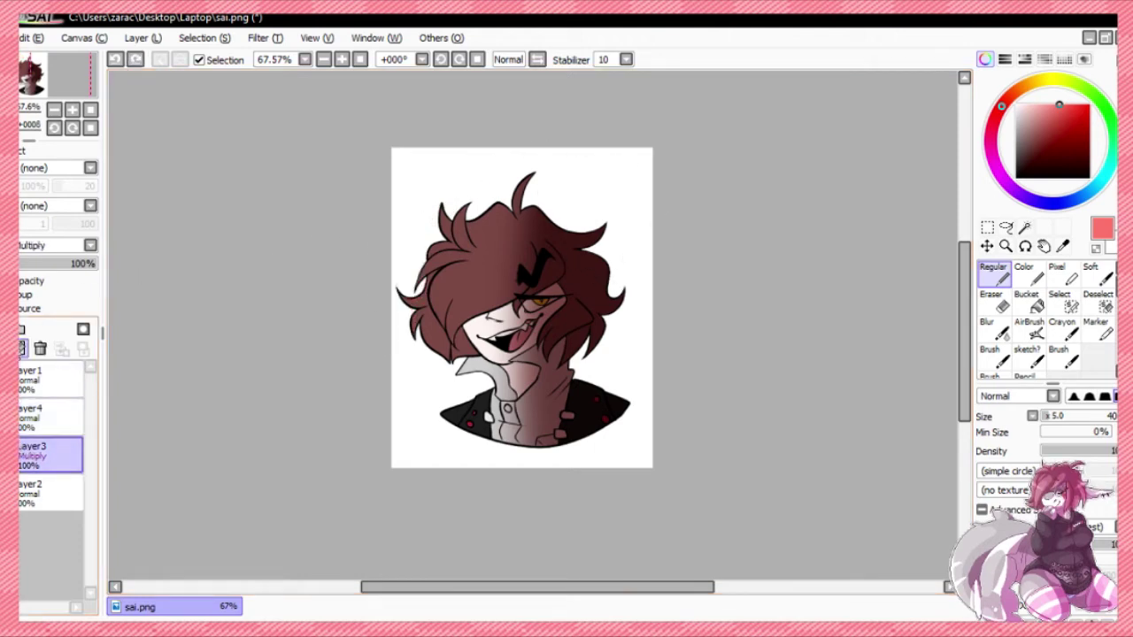
drag(394, 251, 352, 270)
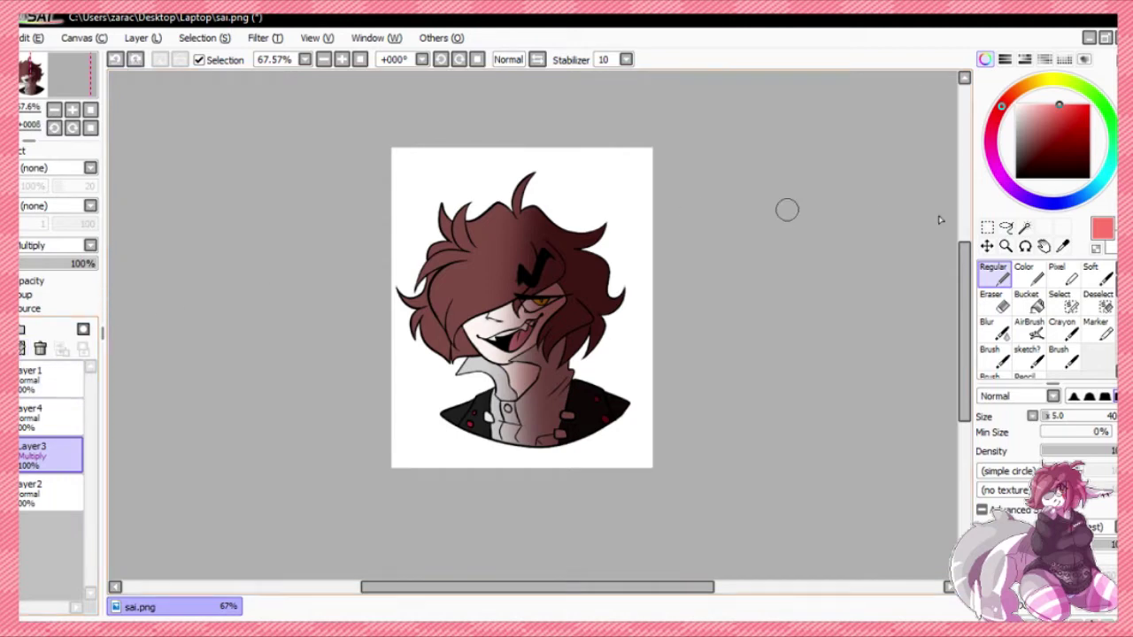
click(1063, 247)
click(452, 277)
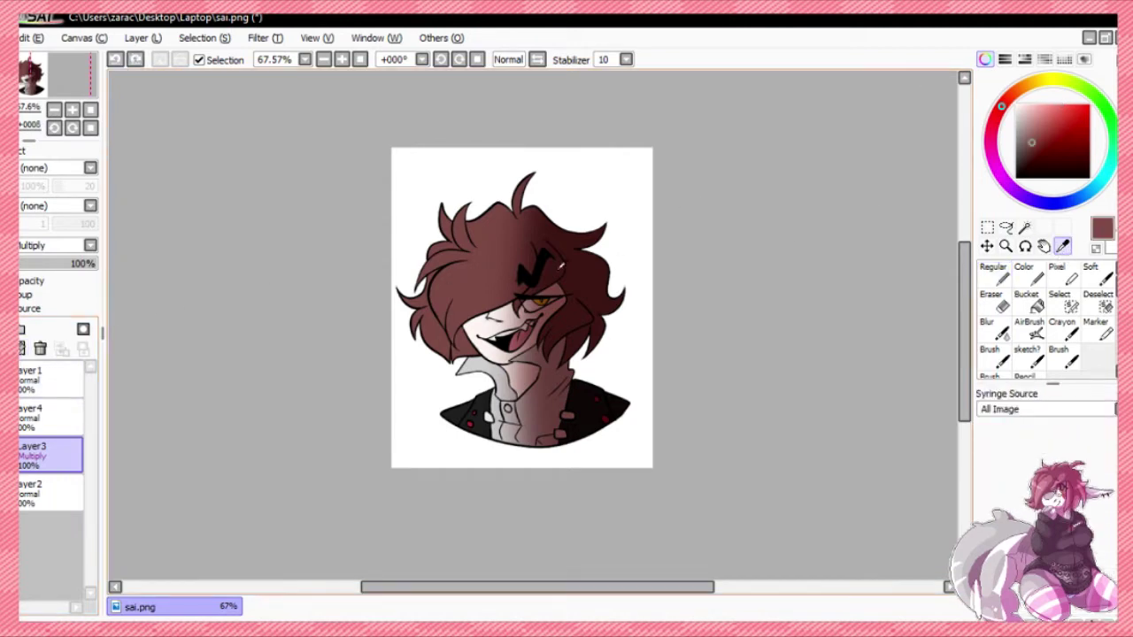
click(1030, 327)
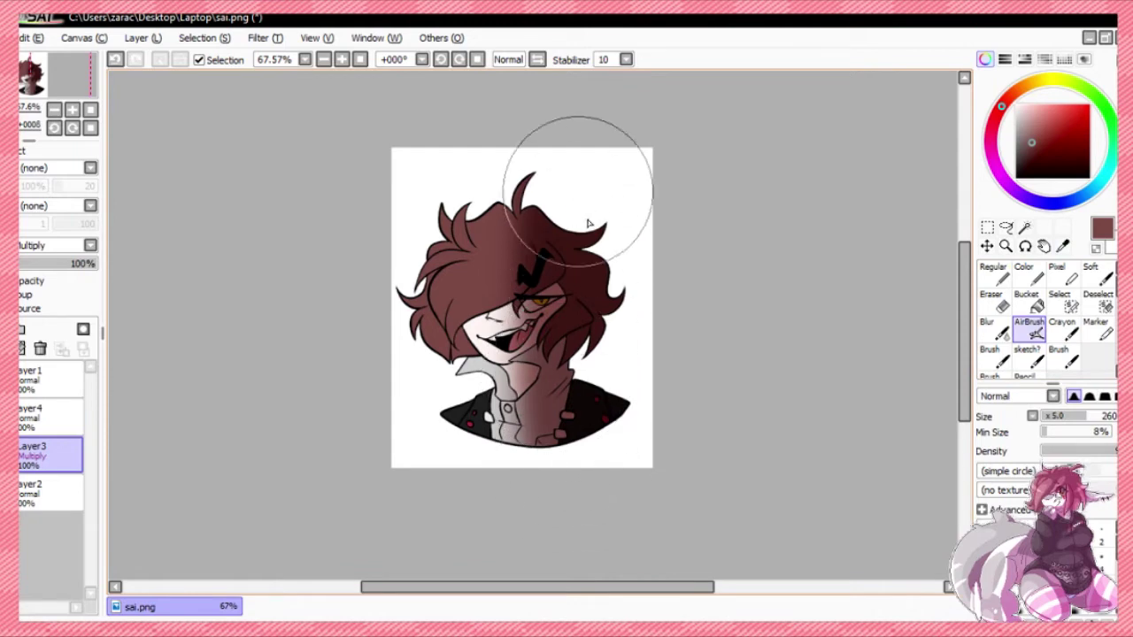
drag(54, 264, 40, 264)
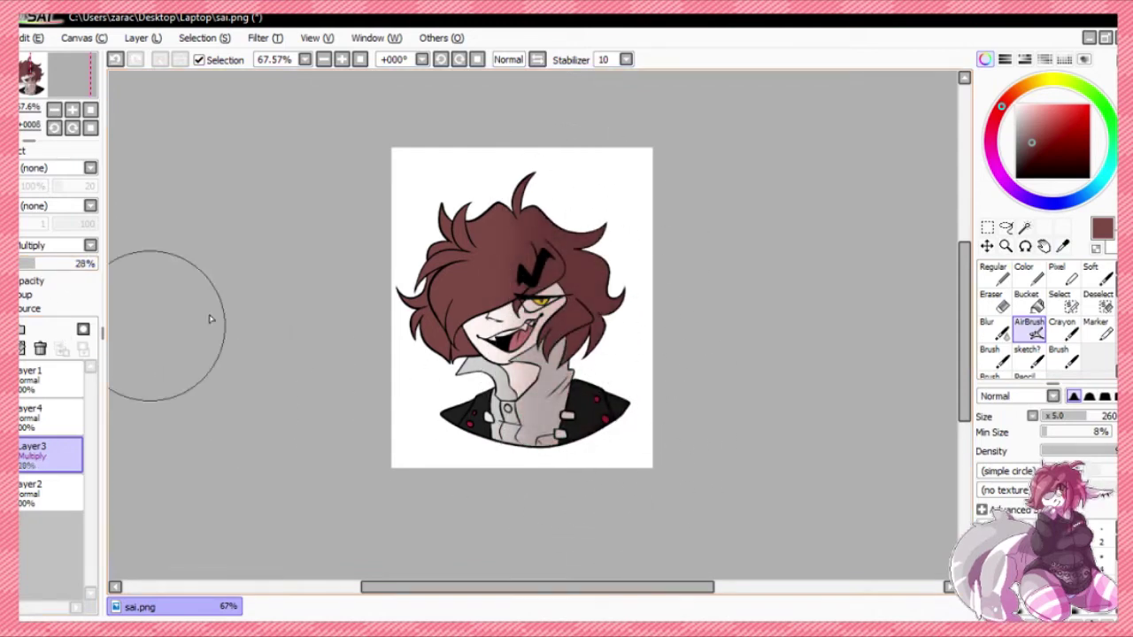
- Clear the shading over the yellow eye with the transparent Regular brush and merge the Multiply layer into the colour layer
click(998, 274)
key(x)
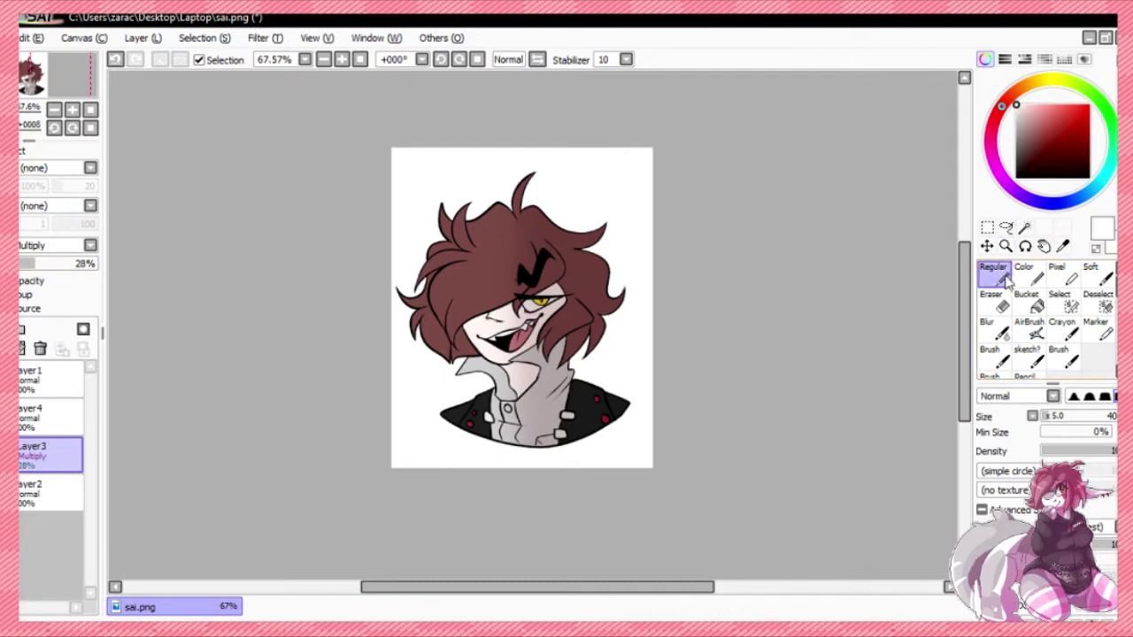
drag(25, 108, 36, 109)
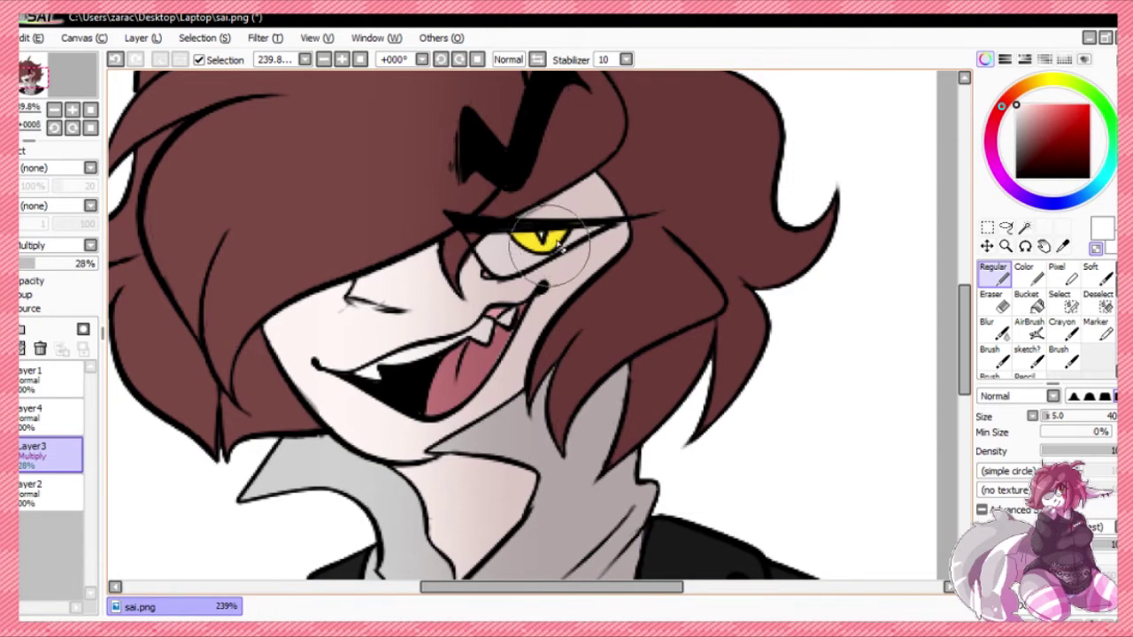
drag(26, 109, 38, 91)
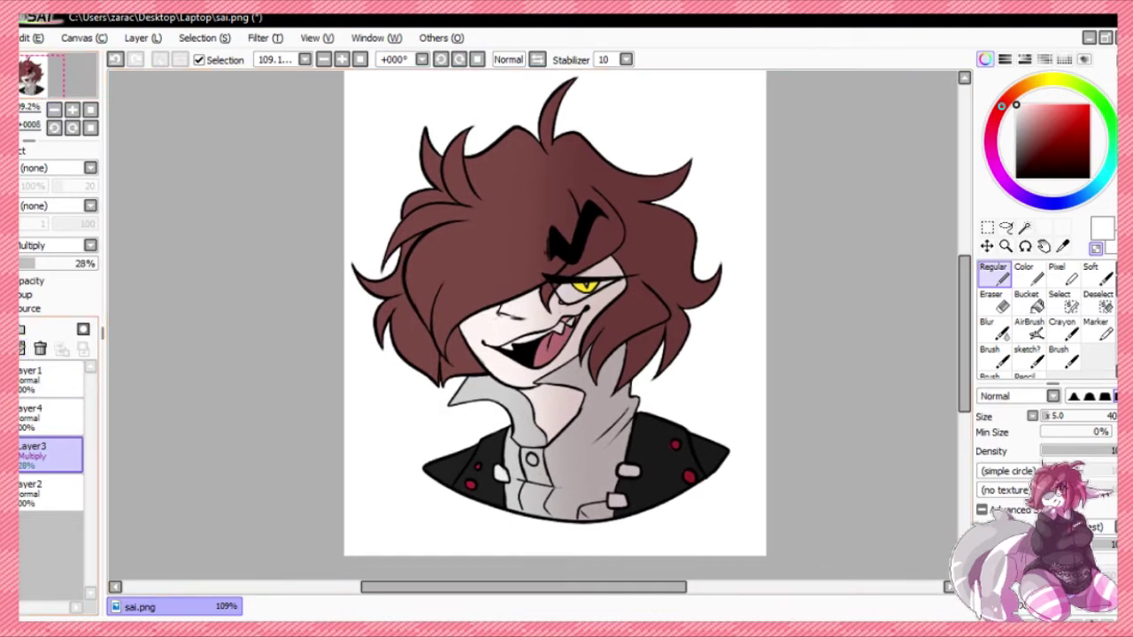
click(5, 348)
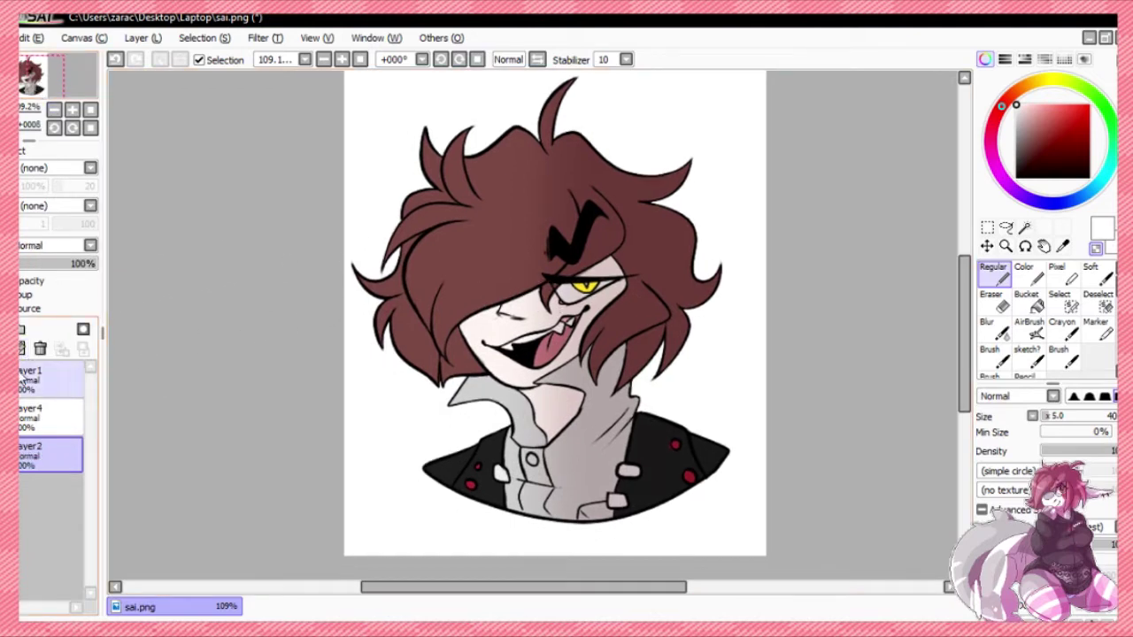
- Set the blending mode of the empty layer above the merged colours to Luminosity
click(45, 416)
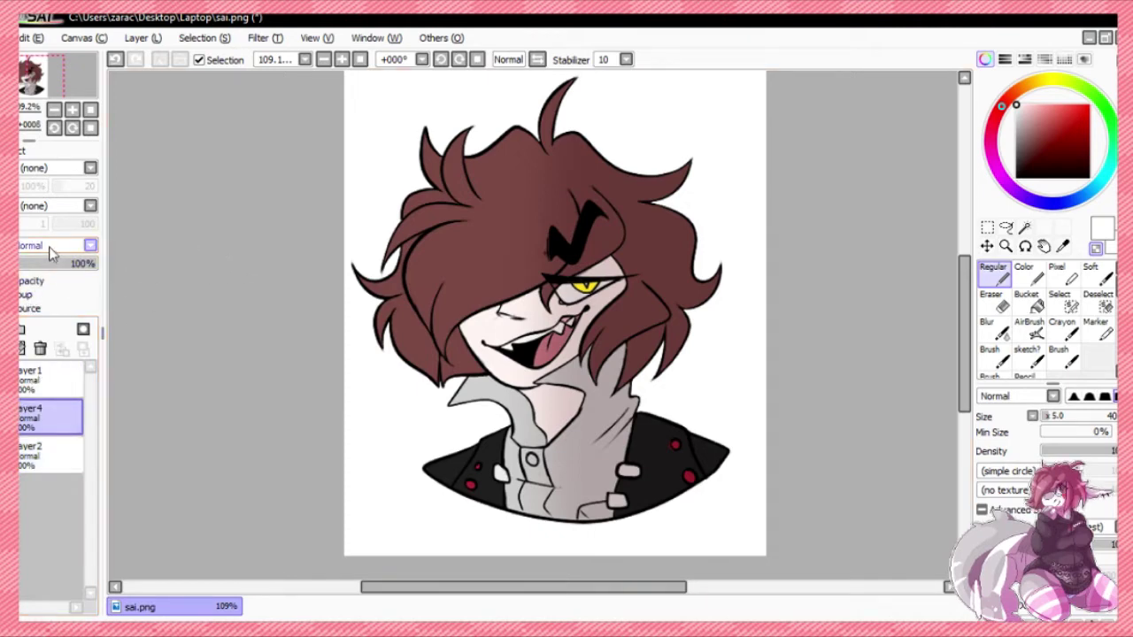
click(54, 299)
click(55, 249)
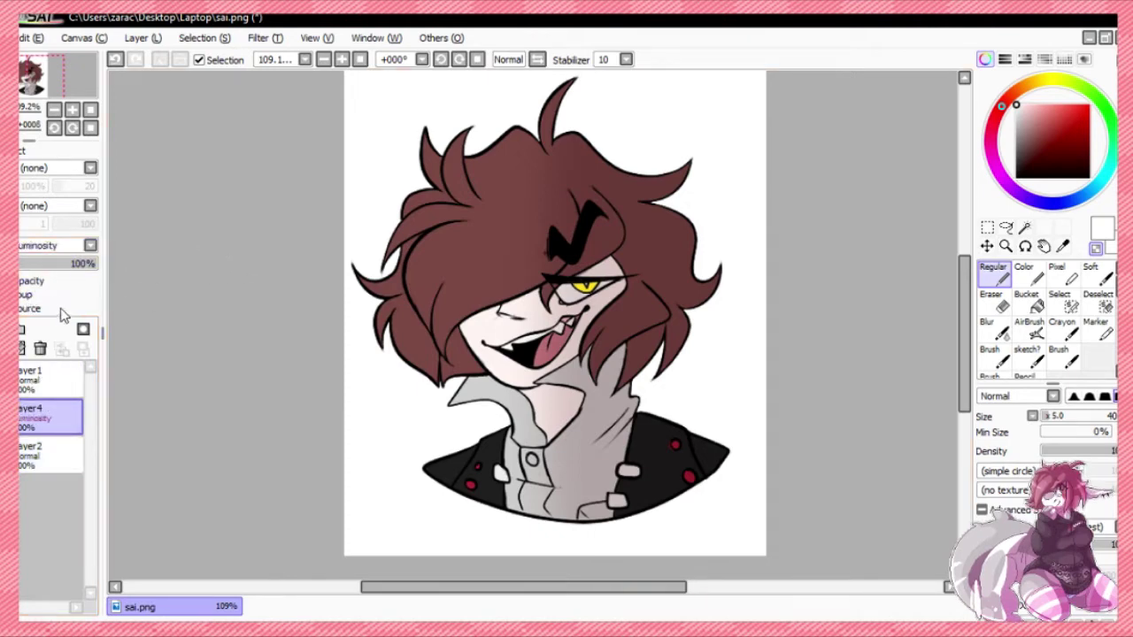
- Airbrush a pale yellow glow over the character's left half on the Luminosity layer at brush size 405
drag(1012, 93, 1052, 90)
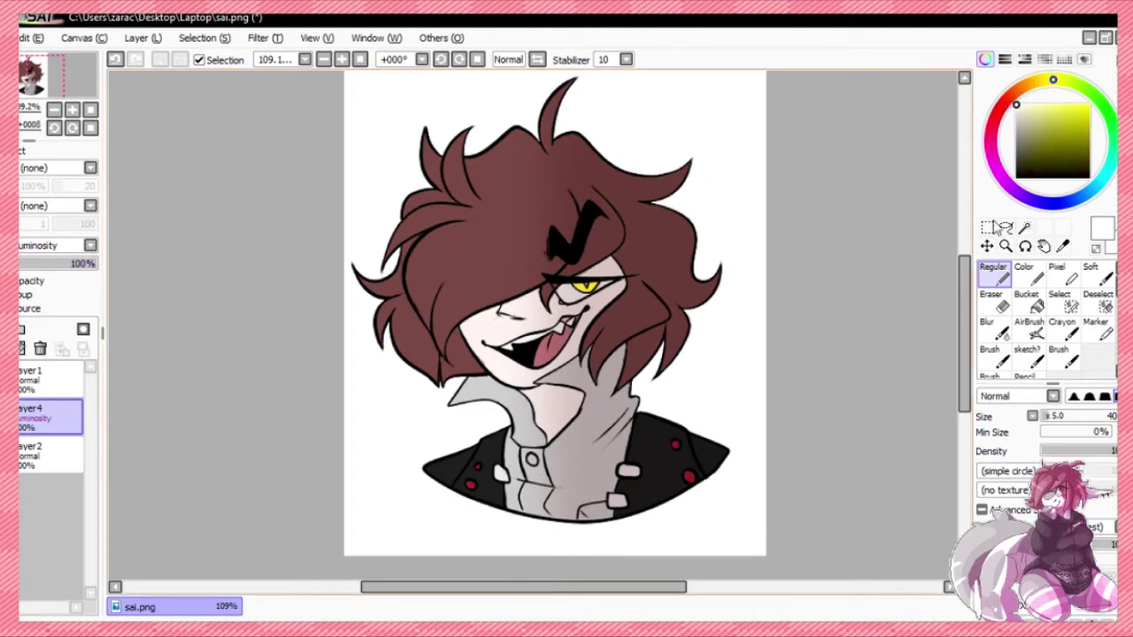
drag(1094, 184, 1107, 170)
click(1053, 105)
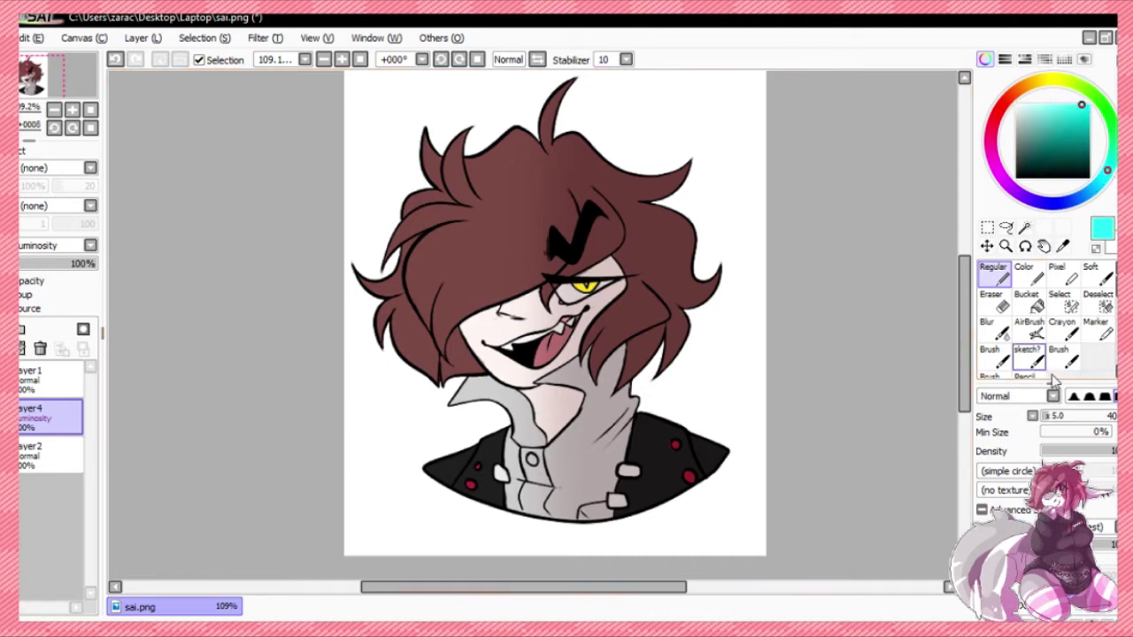
click(1028, 358)
click(1035, 329)
drag(1086, 417, 1109, 426)
click(1006, 105)
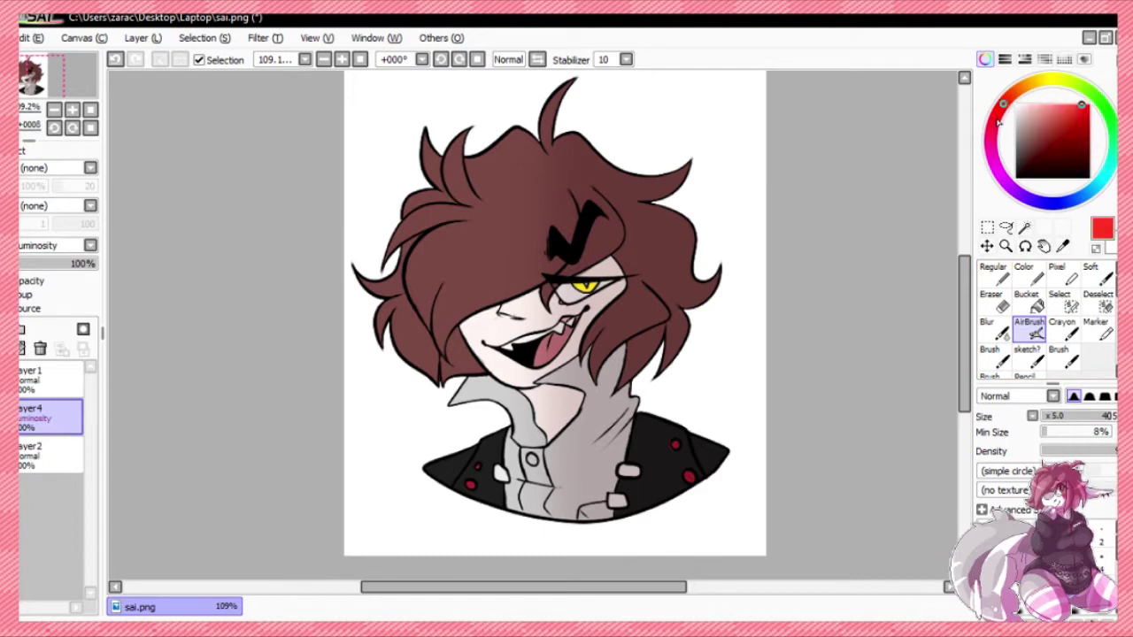
click(1049, 91)
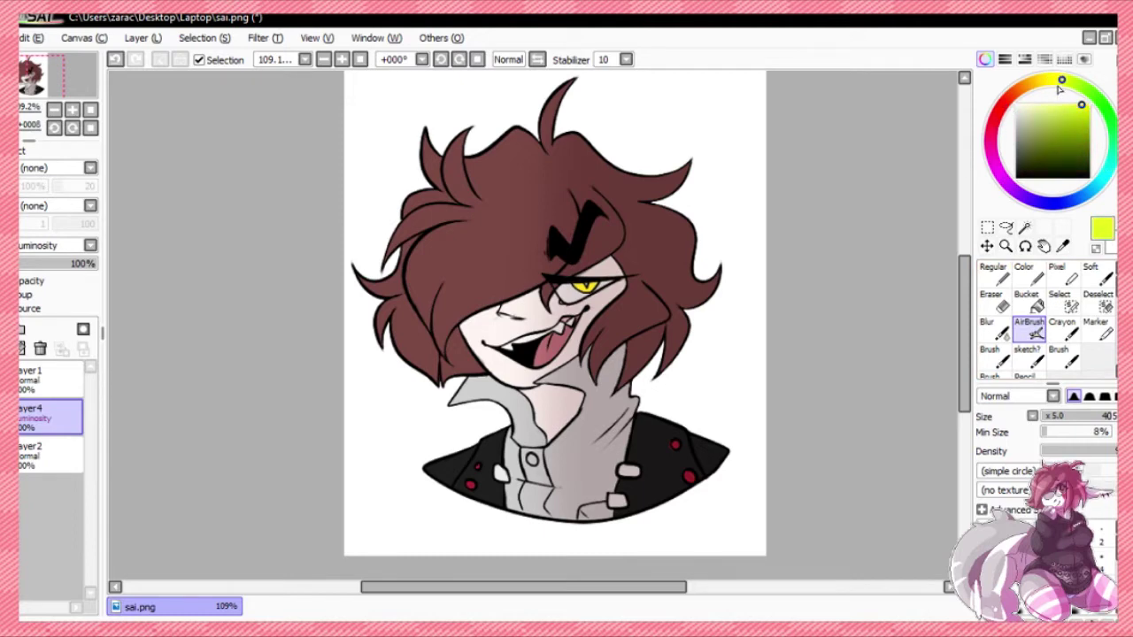
click(1048, 83)
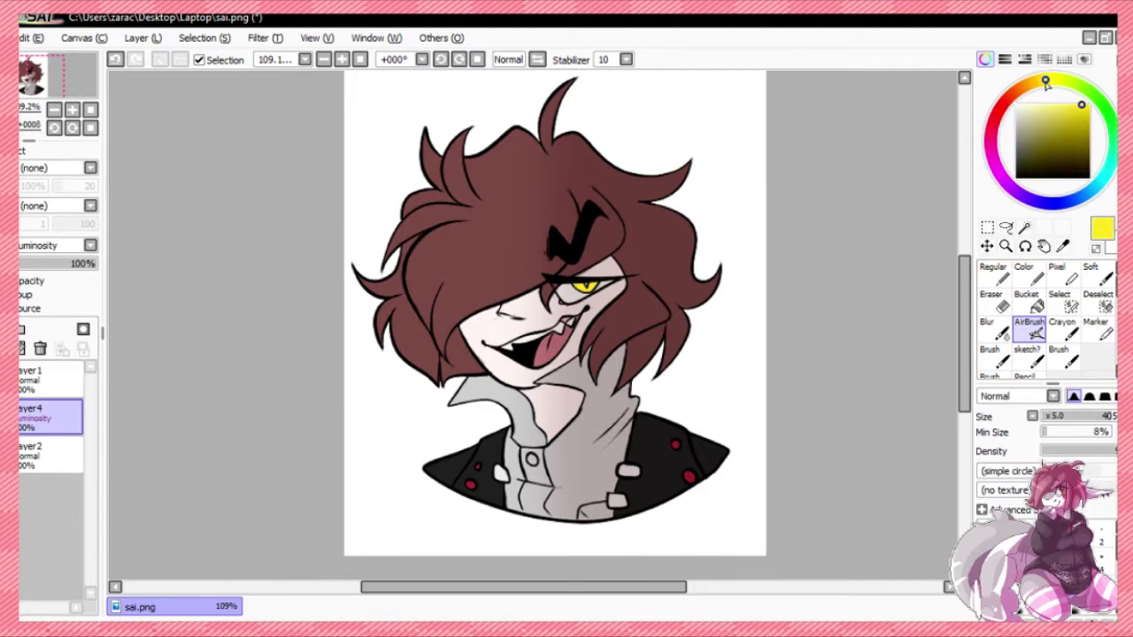
mouse_move(392, 144)
mouse_down()
mouse_move(400, 370)
mouse_move(423, 105)
mouse_up()
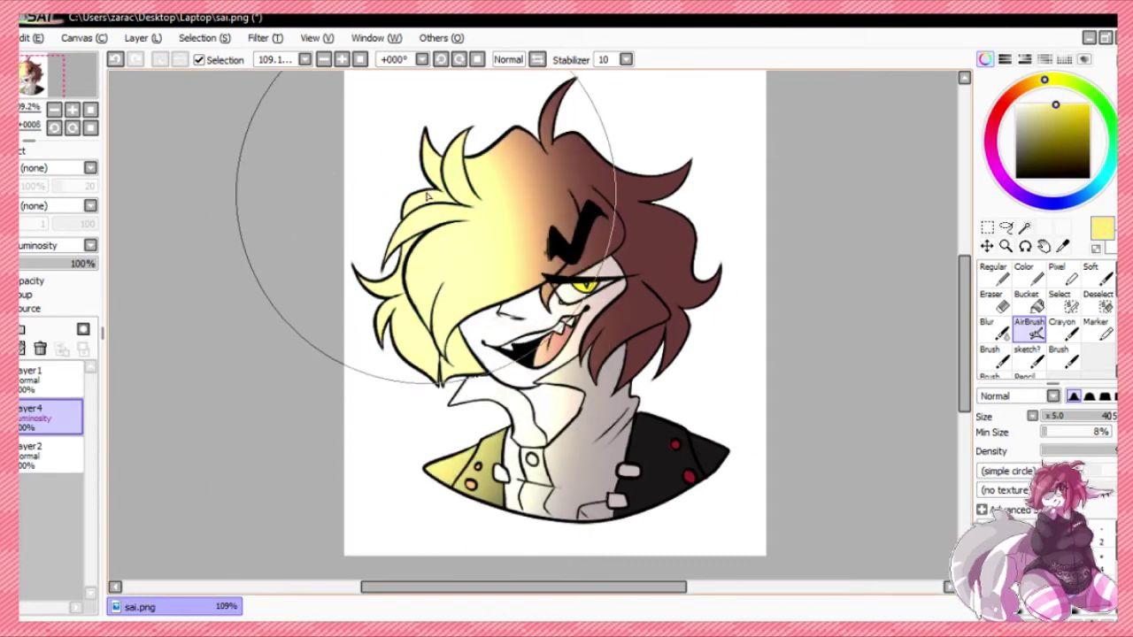
key(ctrl+z)
key(ctrl+y)
- Try the yellow light layer at 7% opacity, restore it to 100% and switch its blending mode to Overlay
drag(84, 263, 19, 273)
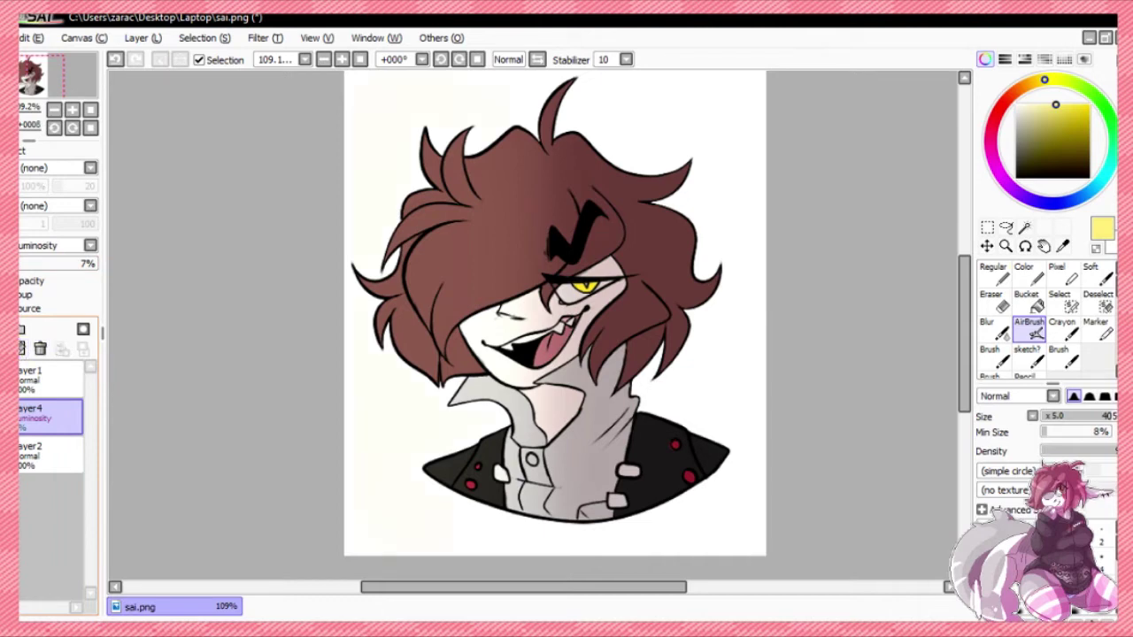
drag(26, 274, 106, 270)
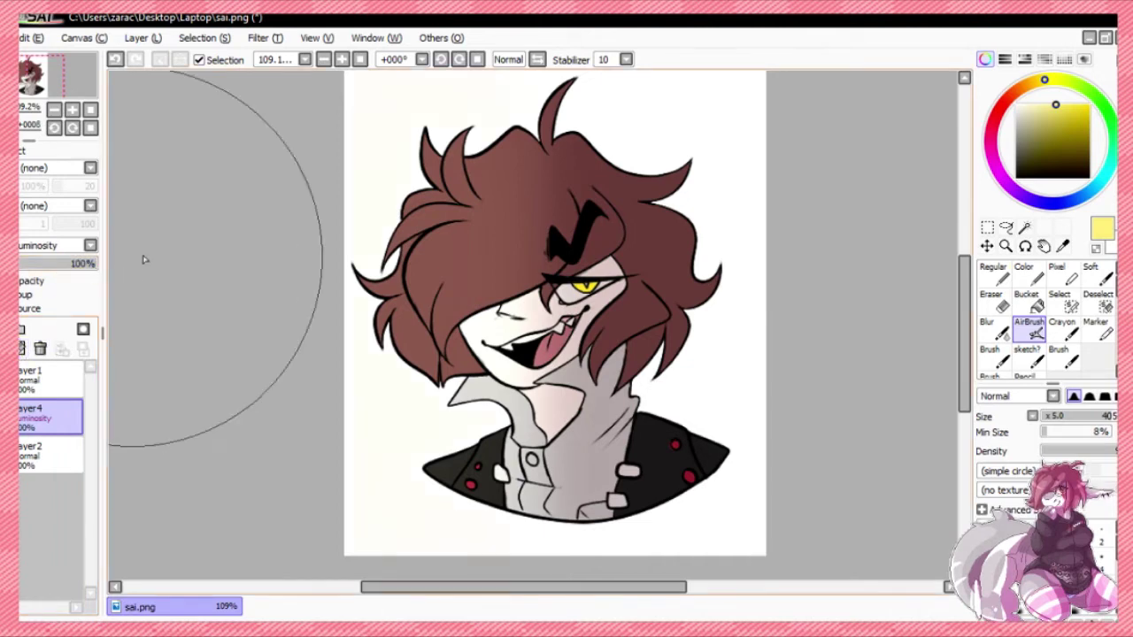
click(51, 283)
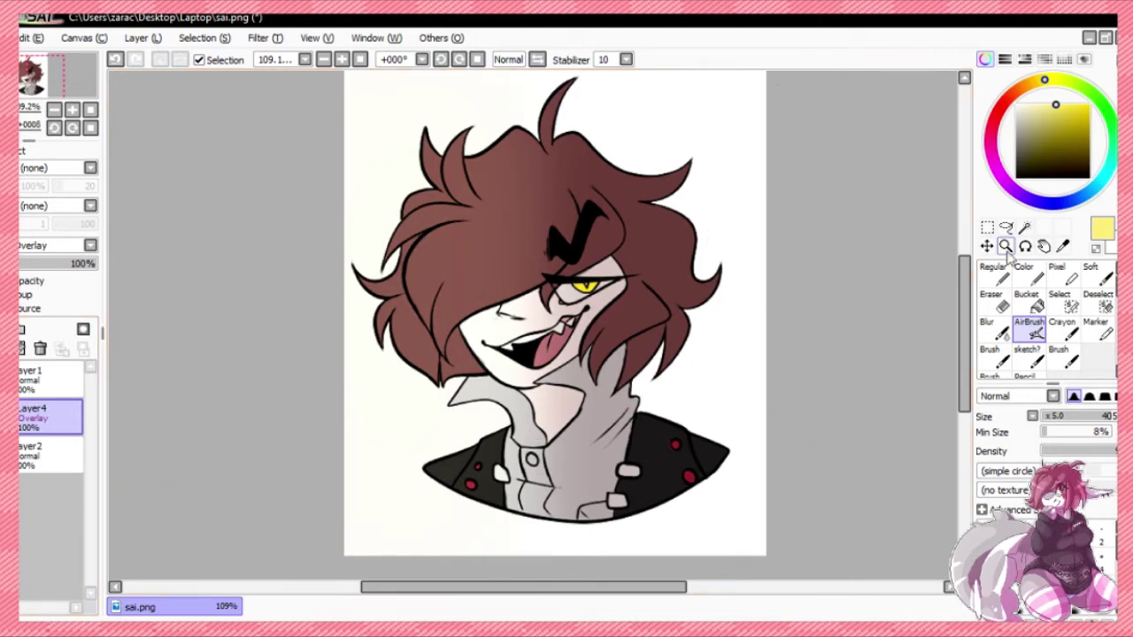
- Sample the shaded hair colour, the lit cheek colour and the shaded skin colour around the eye
click(1063, 247)
click(661, 234)
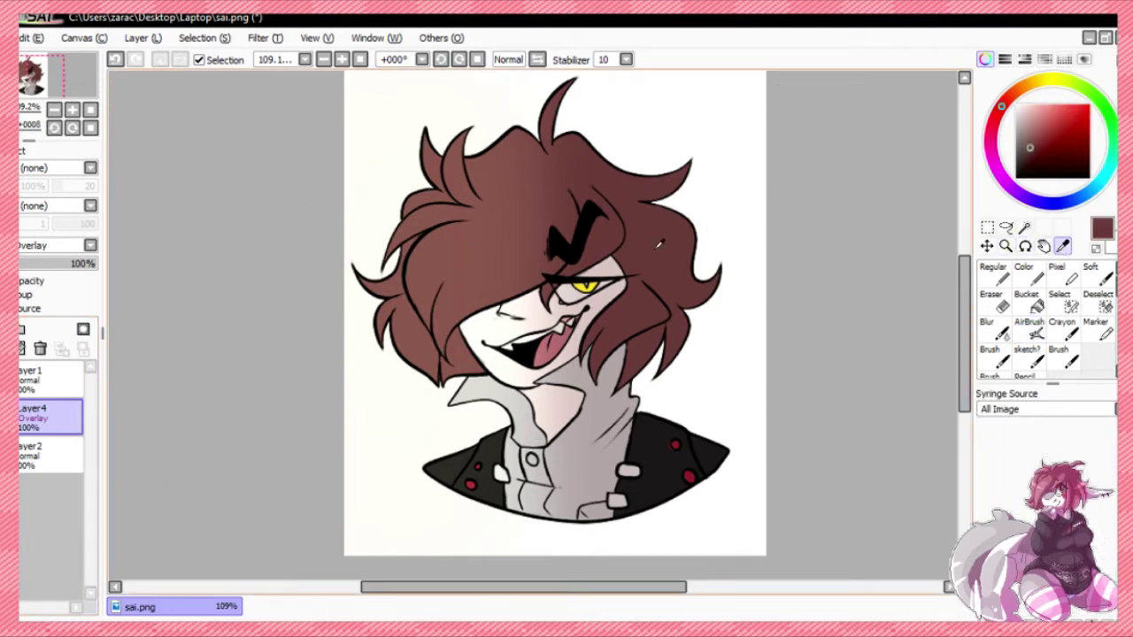
click(492, 333)
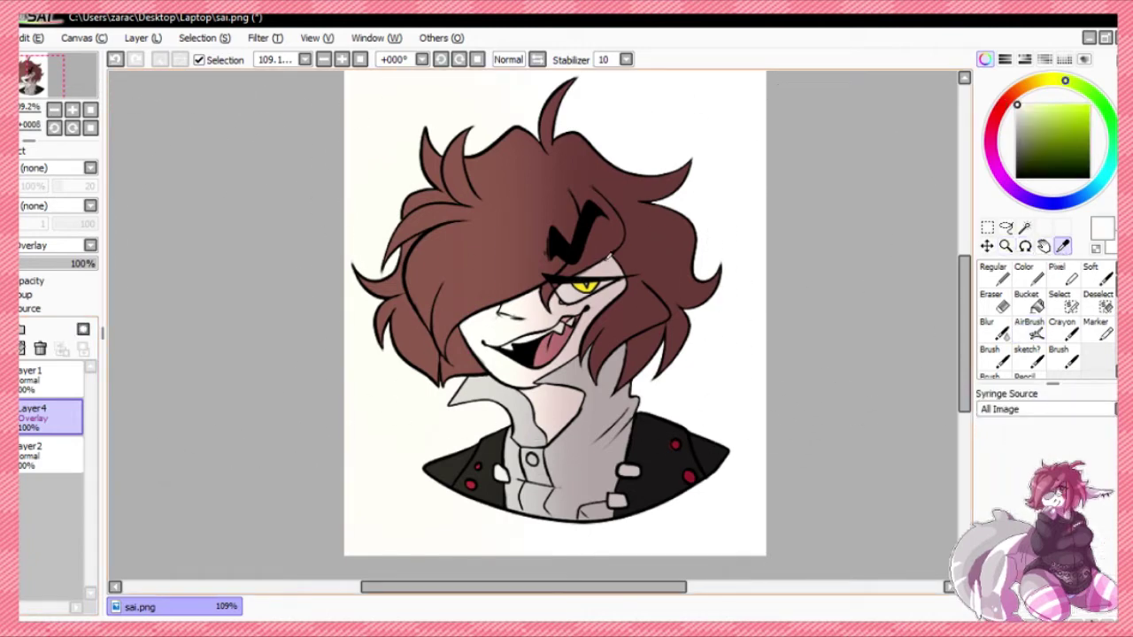
click(592, 273)
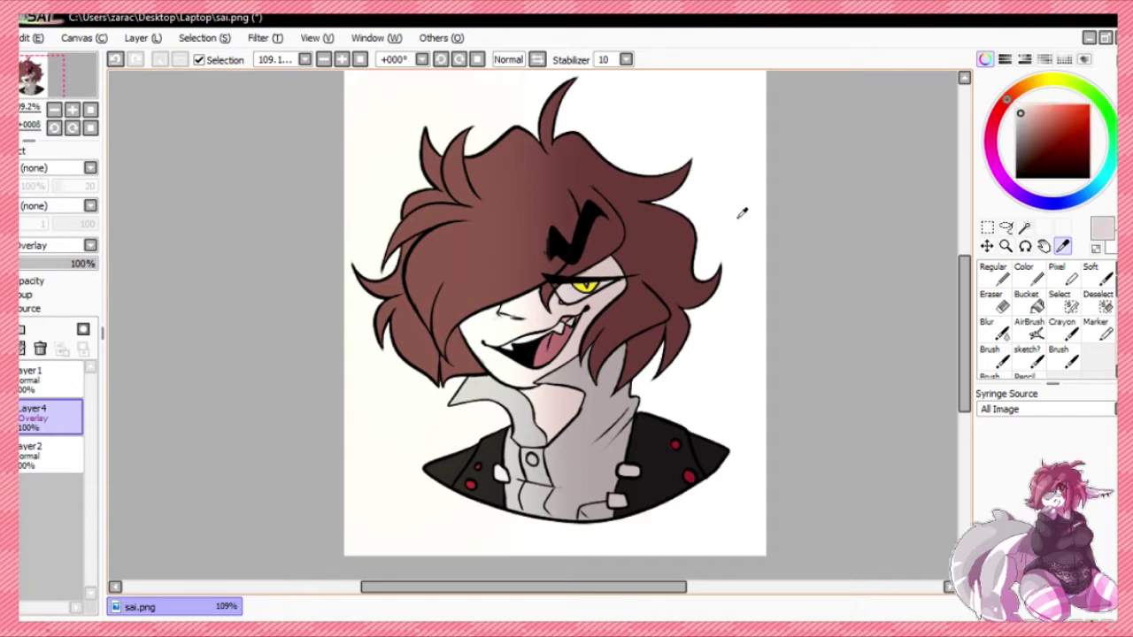
- Sample the shaded reddish-brown hair colour and bucket-fill the character with it on the Overlay layer, targeting the working layer
click(611, 232)
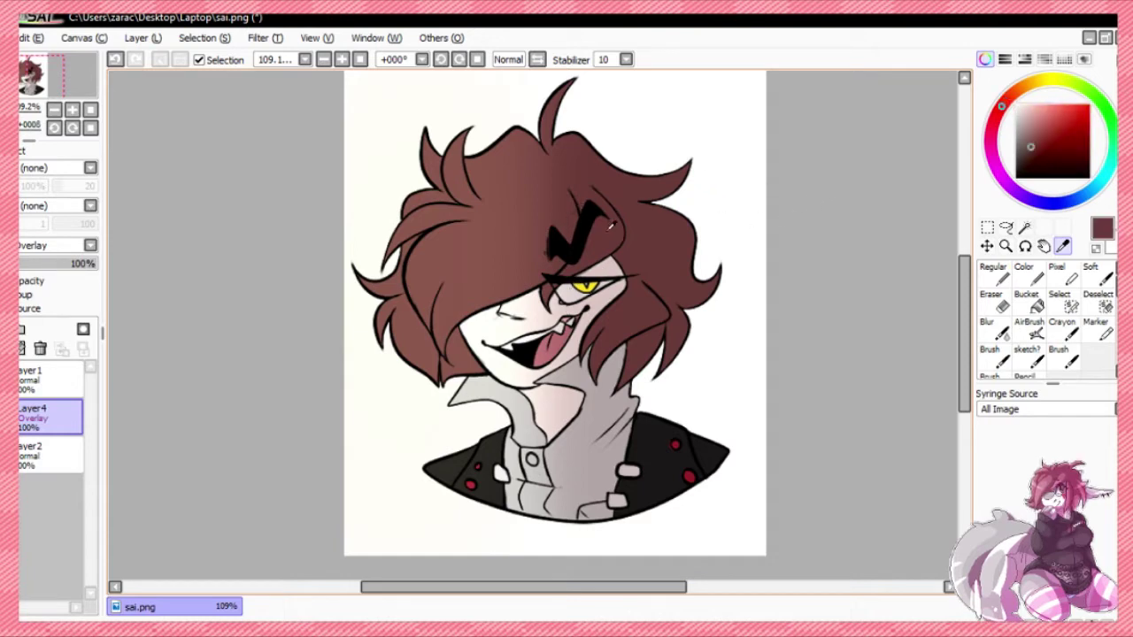
click(1027, 301)
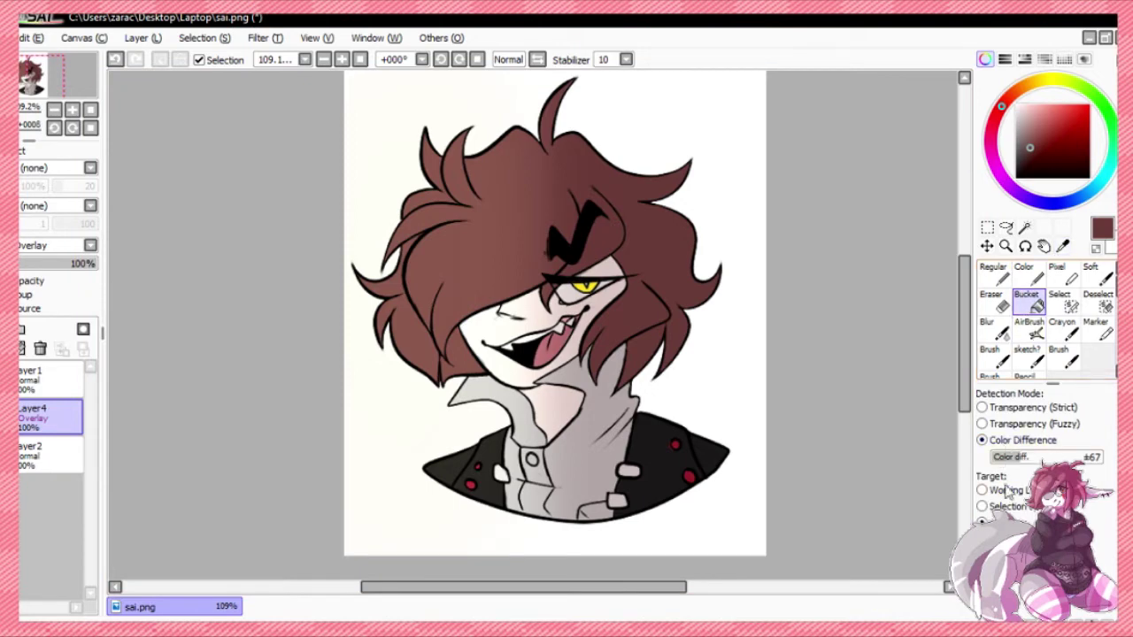
click(493, 312)
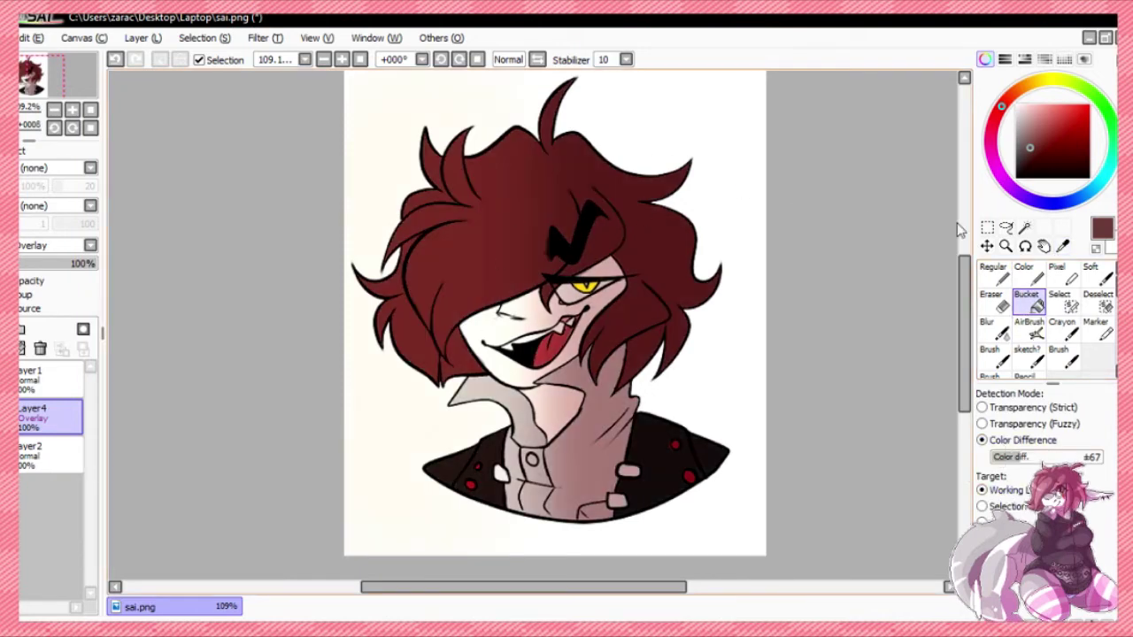
- Preview the brown-filled layer in Normal blending mode and restore Overlay
click(90, 245)
click(84, 260)
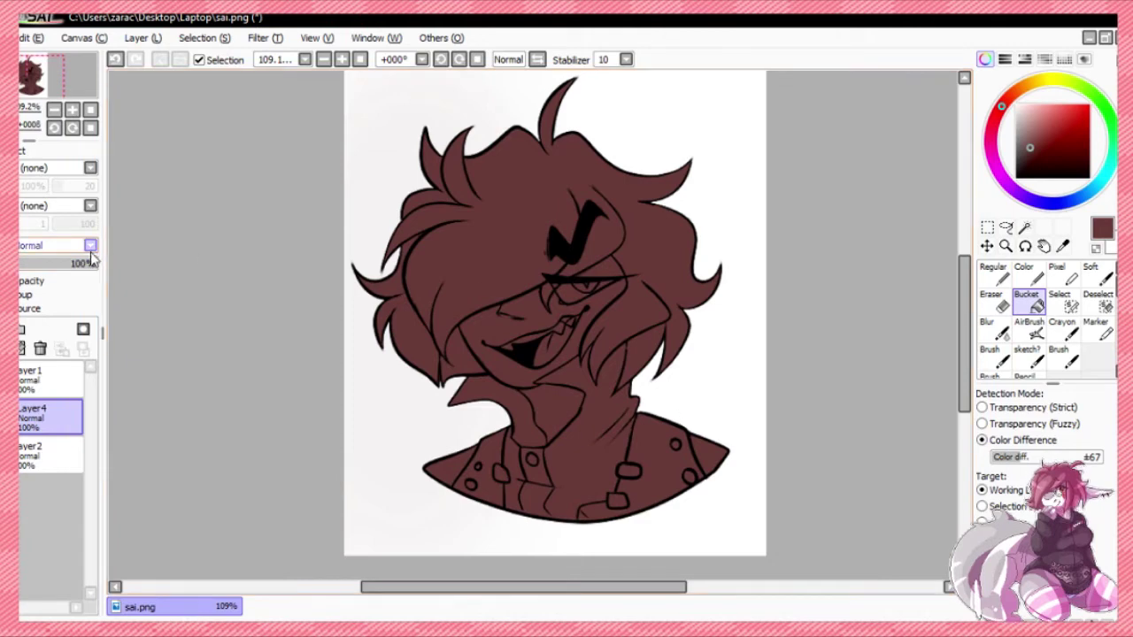
click(64, 306)
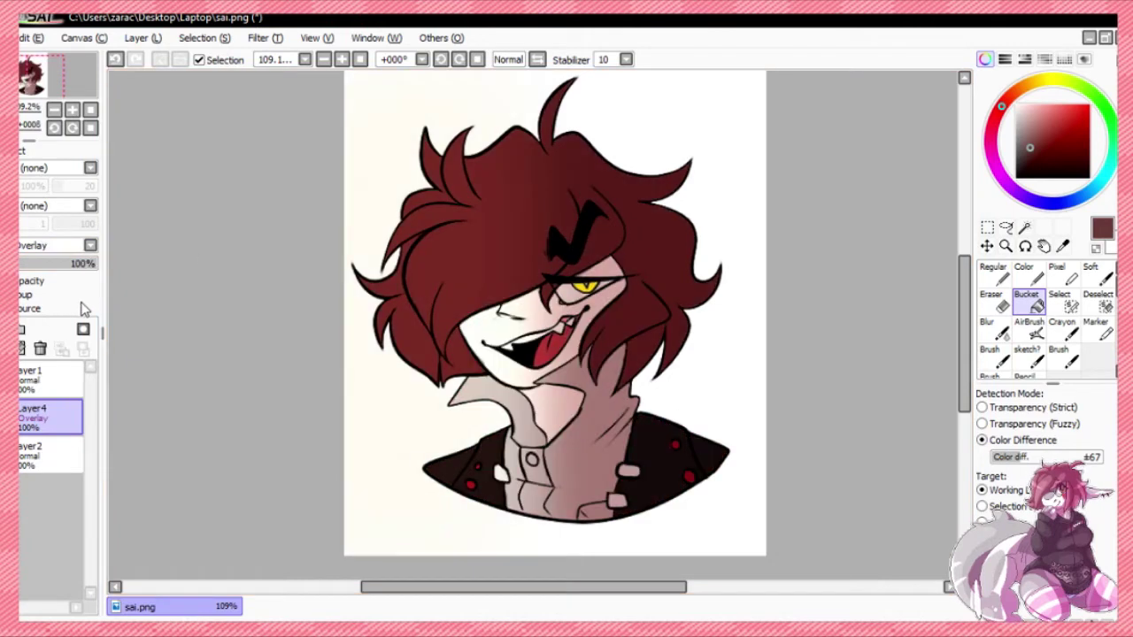
- Draw four red light-direction strokes beside the character's lit side on a new layer with the size 40 Regular pen
click(1007, 278)
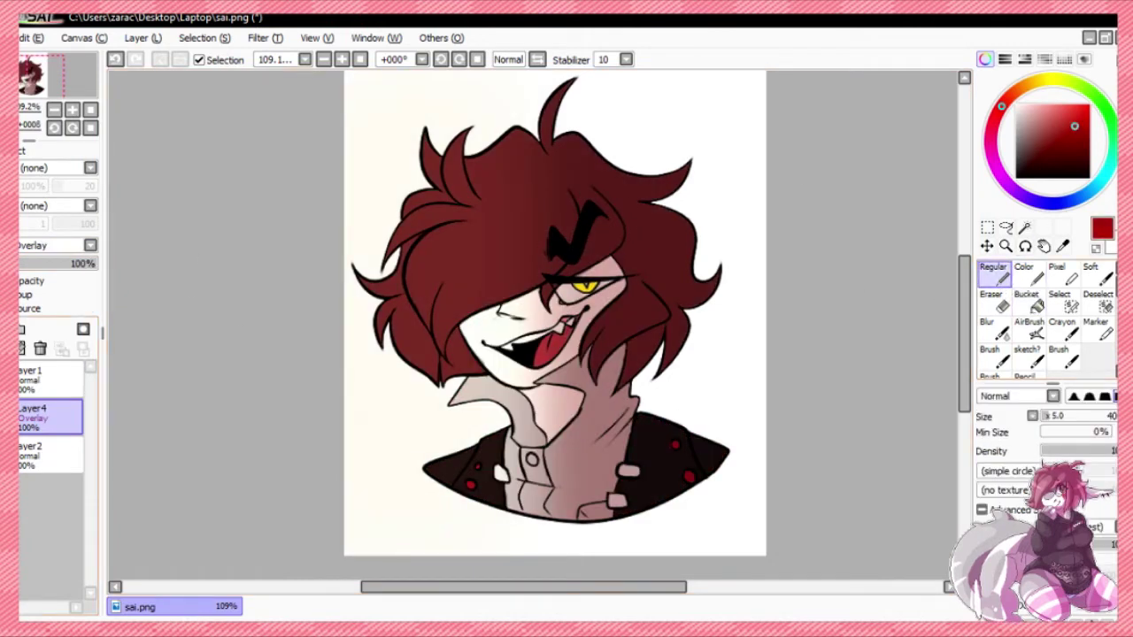
click(21, 329)
drag(319, 104, 390, 189)
drag(376, 76, 408, 138)
drag(344, 209, 371, 225)
drag(351, 305, 344, 310)
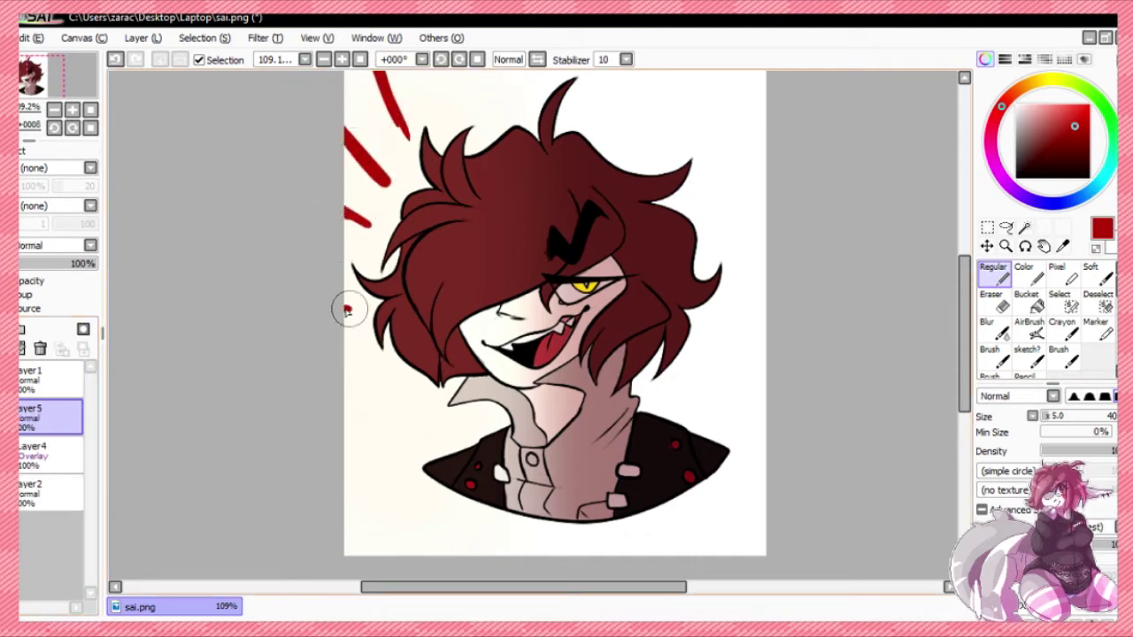
- Sample the reddish-brown fill from the overlay layer while it is in Normal mode, and return that layer to Overlay
click(1017, 105)
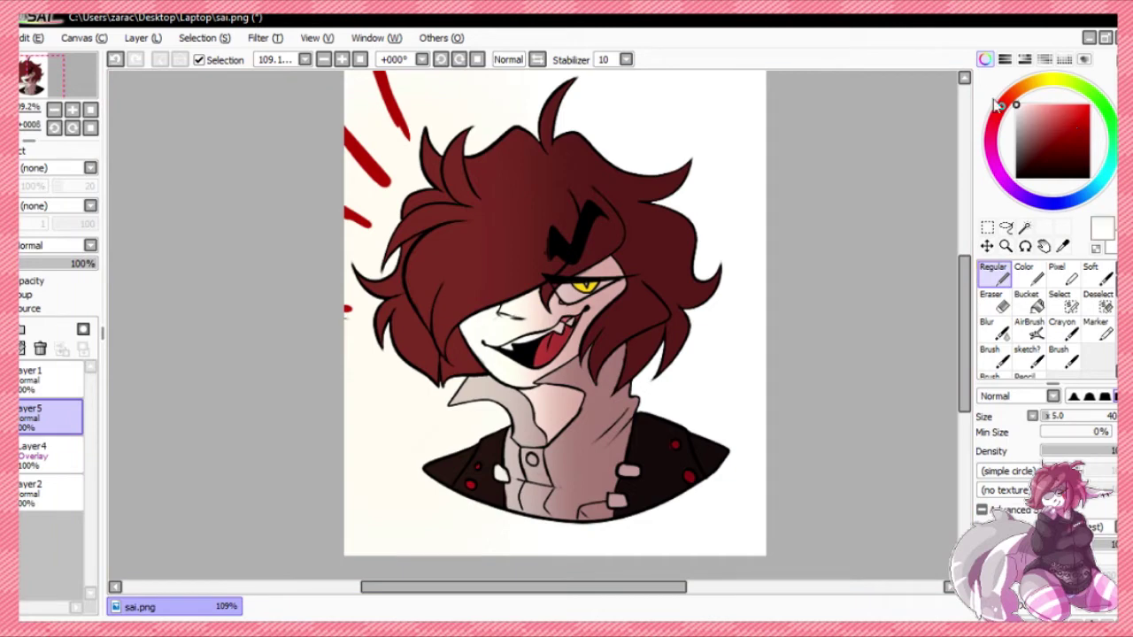
click(1061, 246)
click(44, 453)
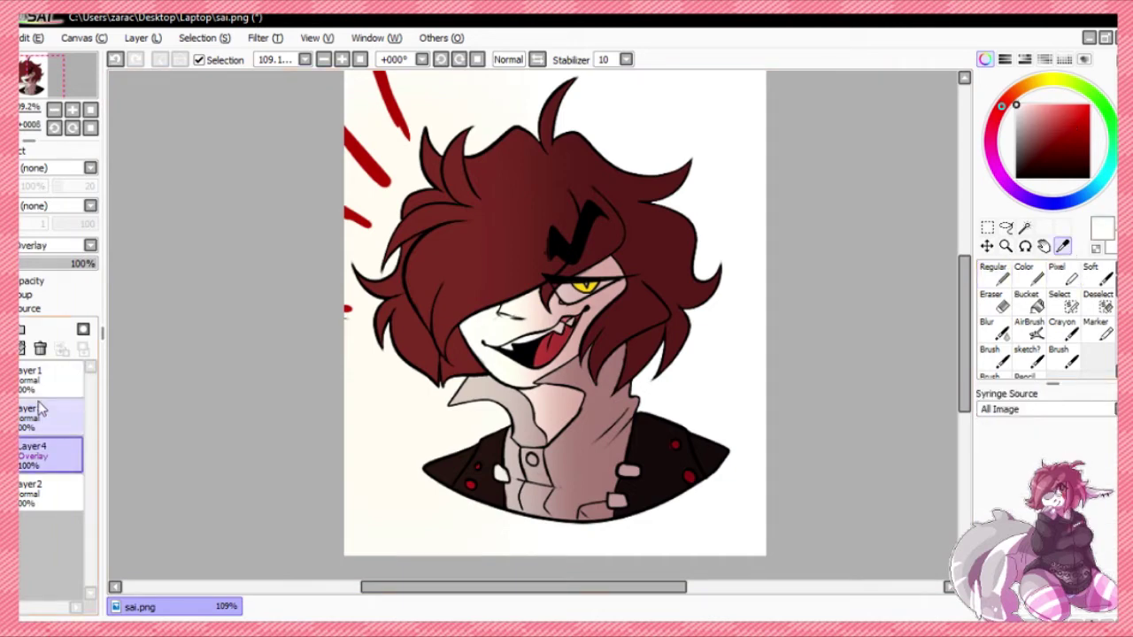
click(48, 247)
click(46, 260)
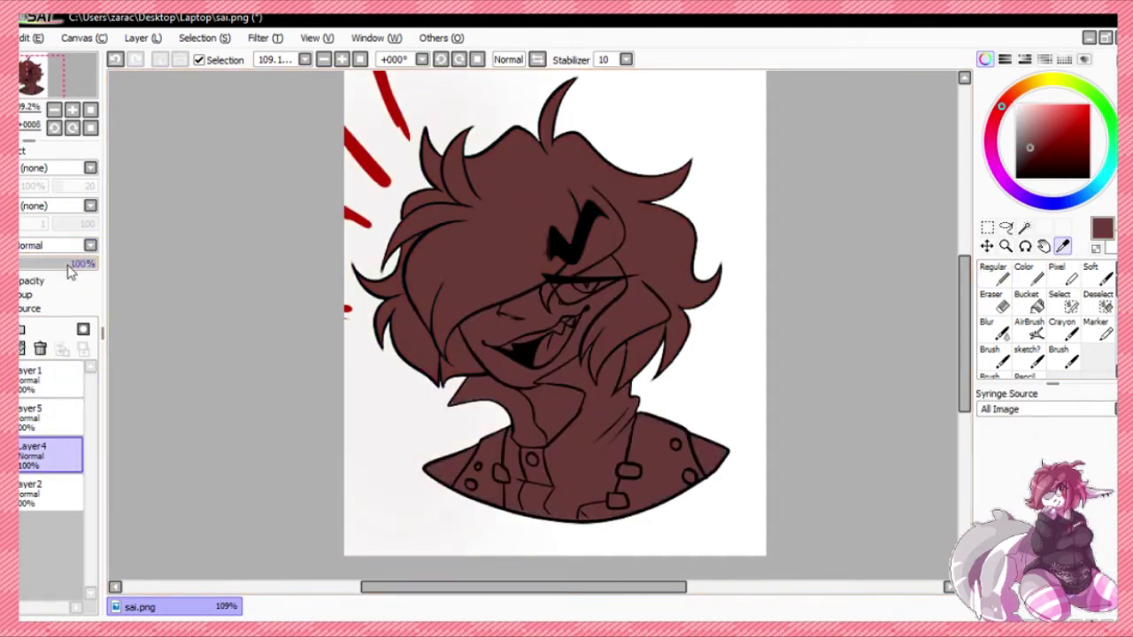
scroll(63, 248, down, 3)
- Erase long highlight shapes along the big fringe on the Overlay layer using the Regular pen with transparent colour
click(996, 274)
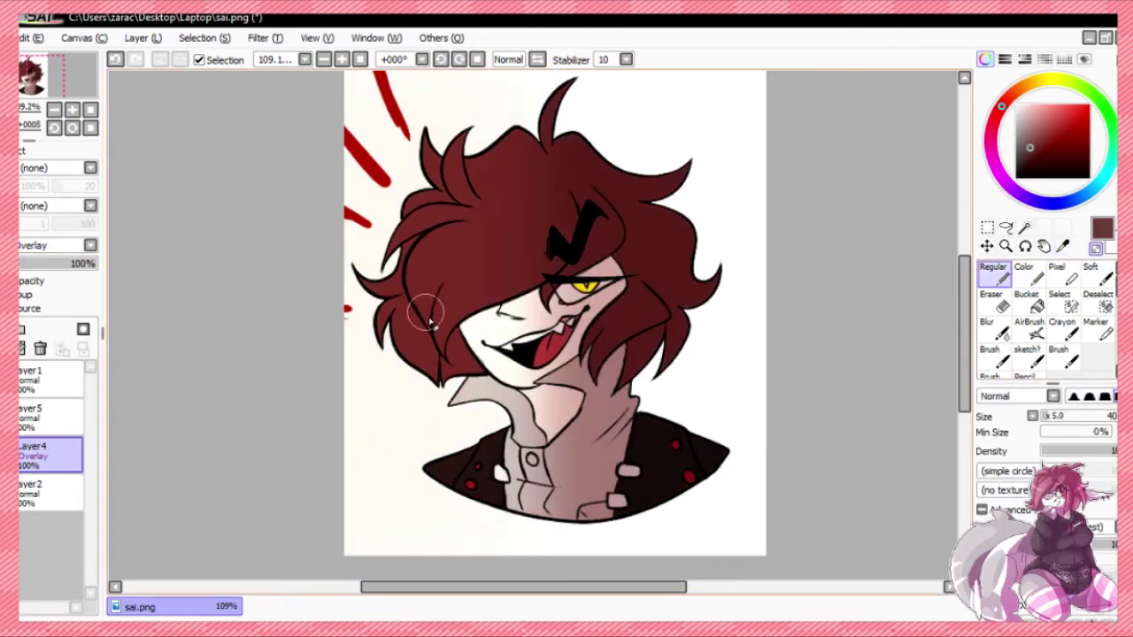
drag(443, 349, 452, 292)
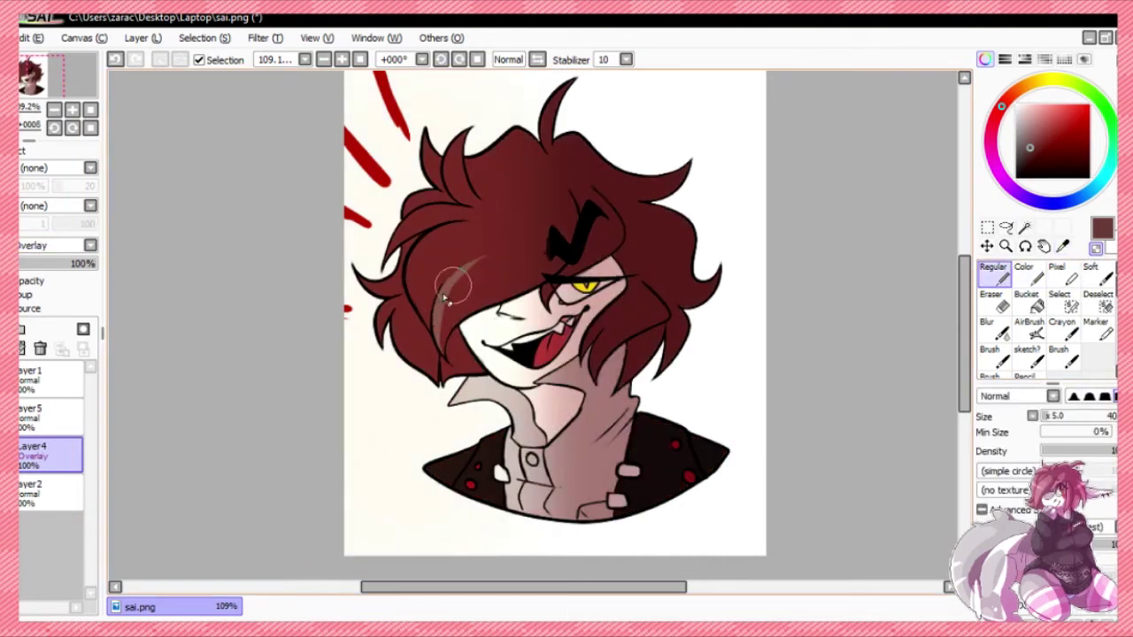
mouse_move(544, 204)
mouse_down()
mouse_move(441, 330)
mouse_move(440, 352)
mouse_move(469, 294)
mouse_up()
key(ctrl+z)
mouse_move(441, 347)
mouse_down()
mouse_move(538, 212)
mouse_move(456, 297)
mouse_up()
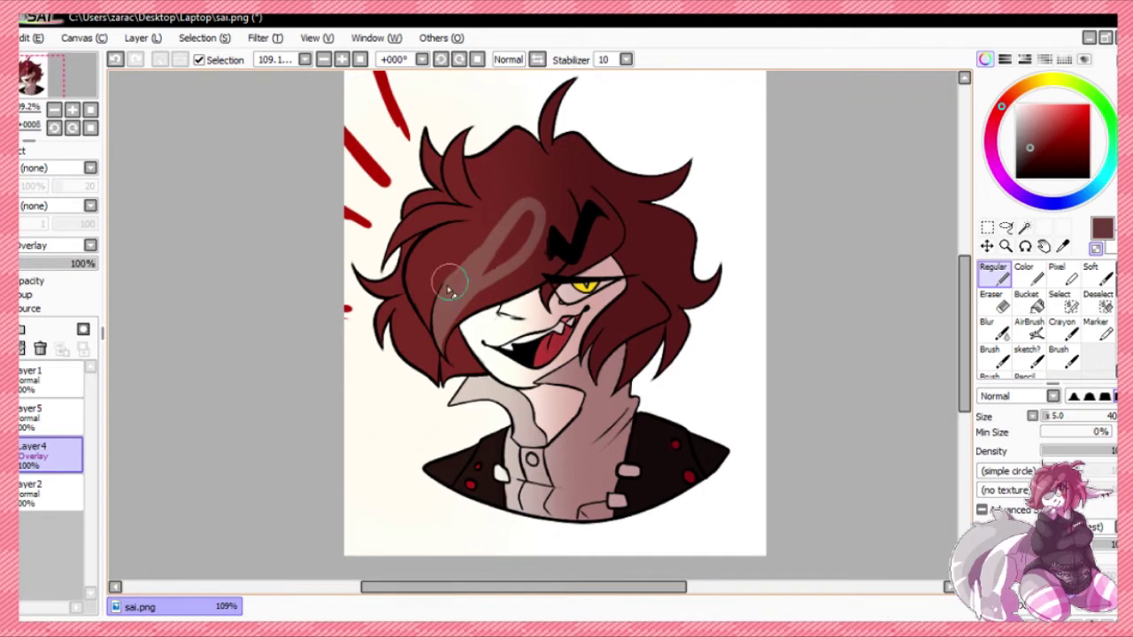
mouse_move(524, 211)
mouse_down()
mouse_move(511, 241)
mouse_move(502, 233)
mouse_move(513, 235)
mouse_move(445, 330)
mouse_up()
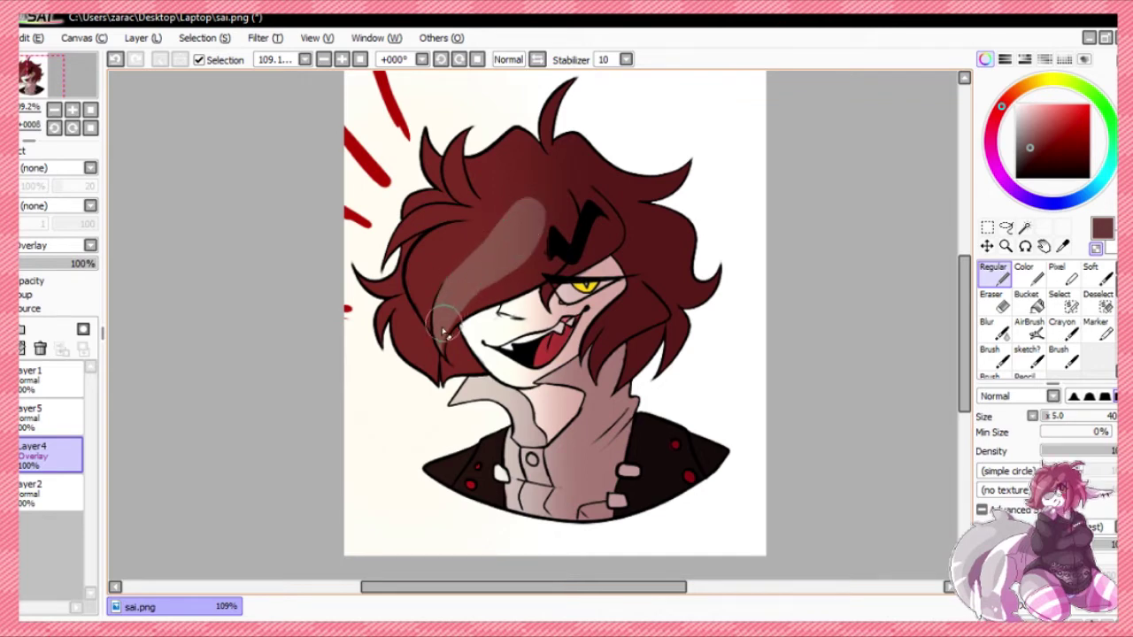
drag(492, 225, 448, 296)
drag(475, 246, 450, 285)
mouse_move(473, 228)
mouse_down()
mouse_move(423, 307)
mouse_move(432, 275)
mouse_move(422, 279)
mouse_move(431, 333)
mouse_move(413, 288)
mouse_move(426, 240)
mouse_move(415, 256)
mouse_move(477, 220)
mouse_move(454, 229)
mouse_move(436, 318)
mouse_up()
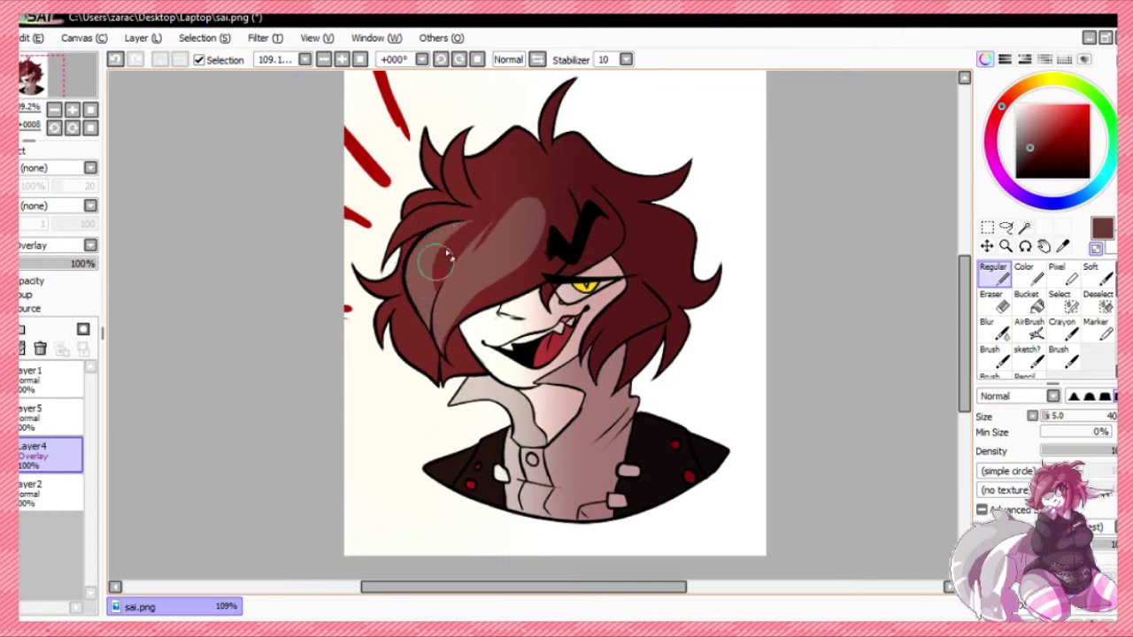
- Erase highlights on the upward-curling hair tuft above the fringe with the transparent pen
mouse_move(478, 208)
mouse_down()
mouse_move(403, 232)
mouse_move(376, 264)
mouse_move(430, 212)
mouse_move(393, 231)
mouse_move(447, 206)
mouse_move(426, 210)
mouse_move(469, 194)
mouse_move(475, 207)
mouse_move(467, 142)
mouse_up()
key(ctrl+z)
drag(470, 208, 473, 124)
drag(473, 124, 451, 180)
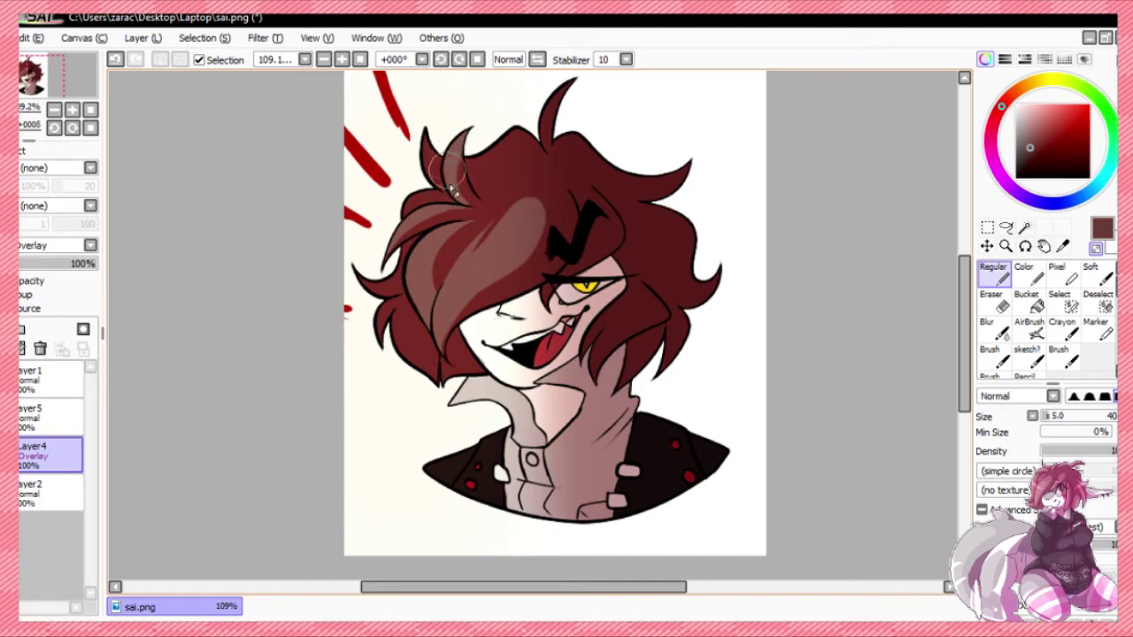
key(ctrl+z)
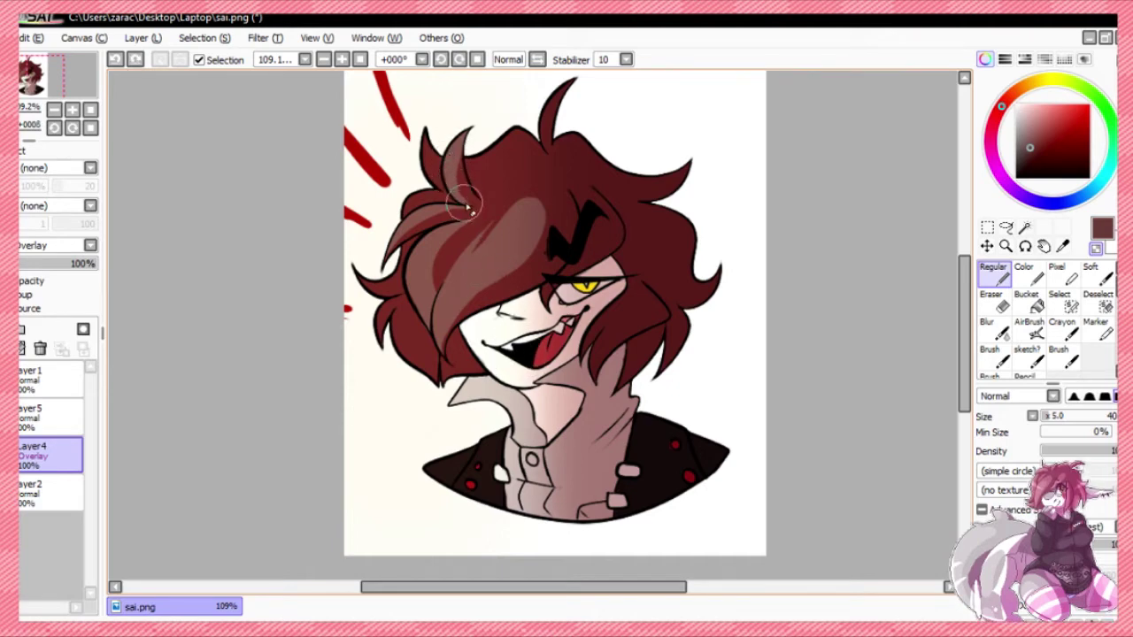
key(ctrl+y)
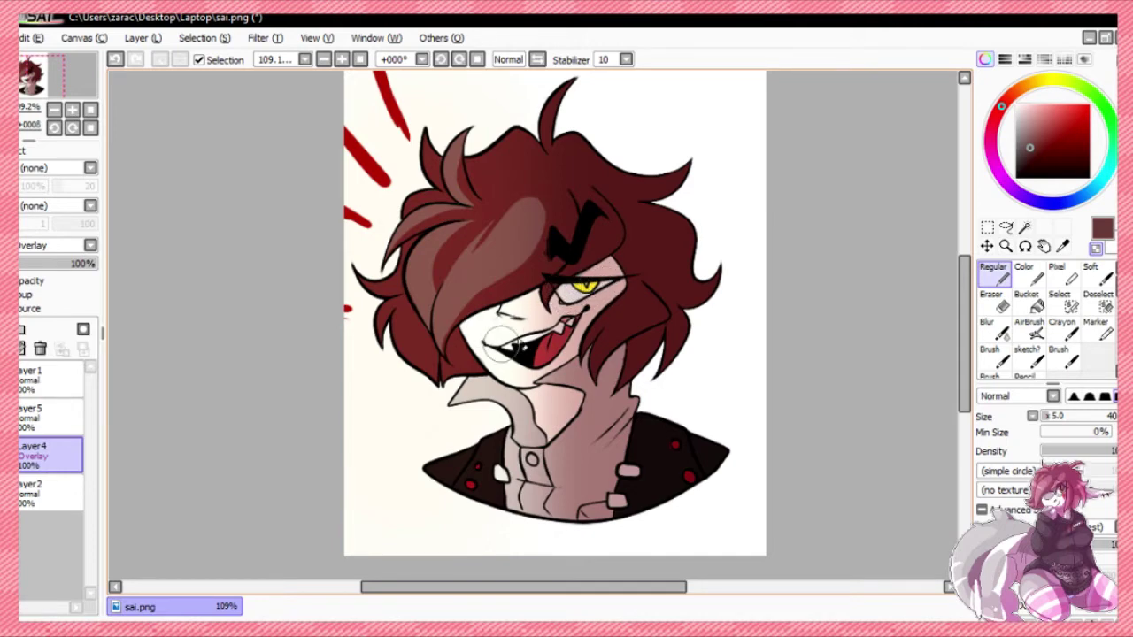
- Erase lit areas from the face, collar, cheek-side hair strands and jacket with the transparent pen, and set the layer to Multiply
drag(542, 356, 563, 370)
mouse_move(590, 324)
mouse_down()
mouse_move(613, 289)
mouse_move(612, 304)
mouse_up()
drag(615, 248, 572, 346)
mouse_move(453, 400)
mouse_down()
mouse_move(498, 403)
mouse_move(520, 434)
mouse_up()
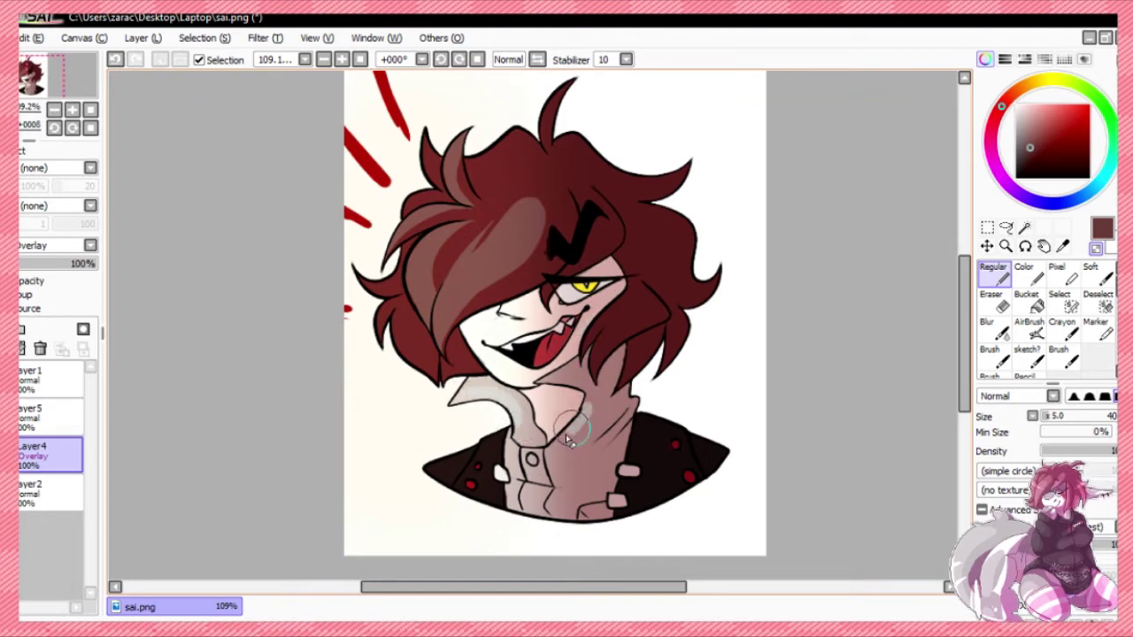
key(ctrl+z)
drag(595, 375, 618, 323)
key(ctrl+z)
drag(435, 473, 453, 505)
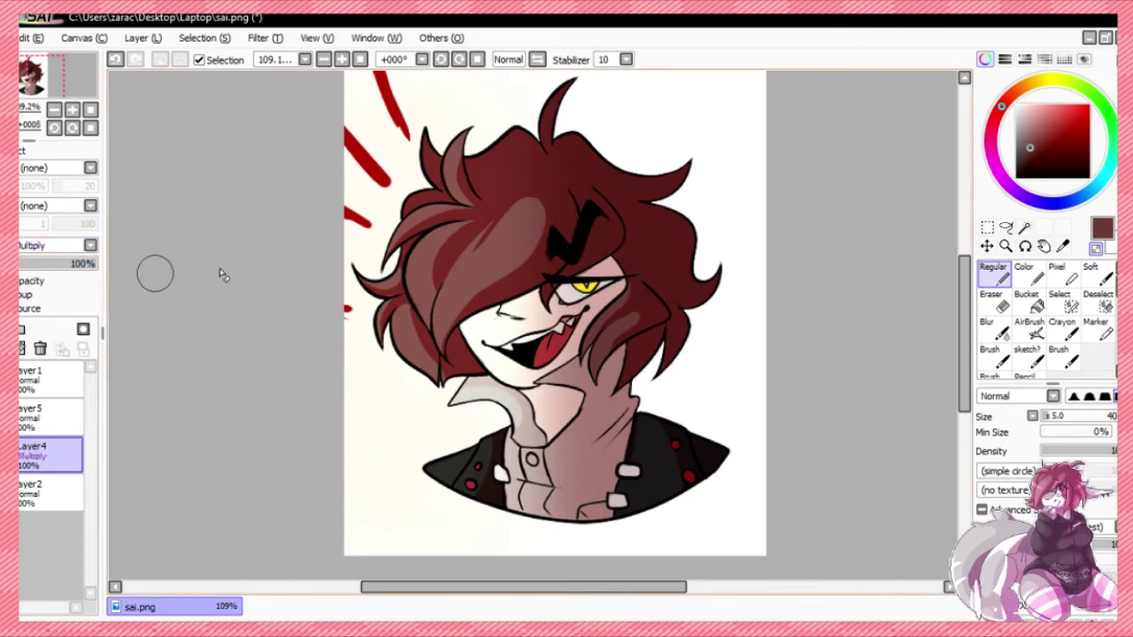
- Try a Magic Wand selection of the face, neck and shirt on the merged colour layer at colour difference ±85
click(1026, 300)
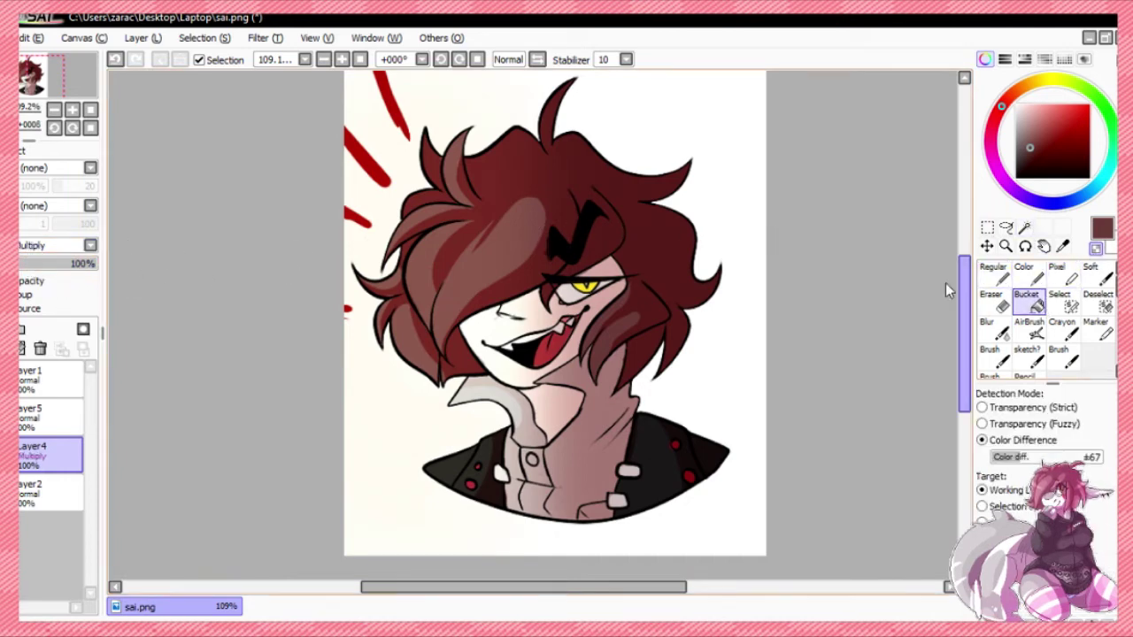
click(1024, 228)
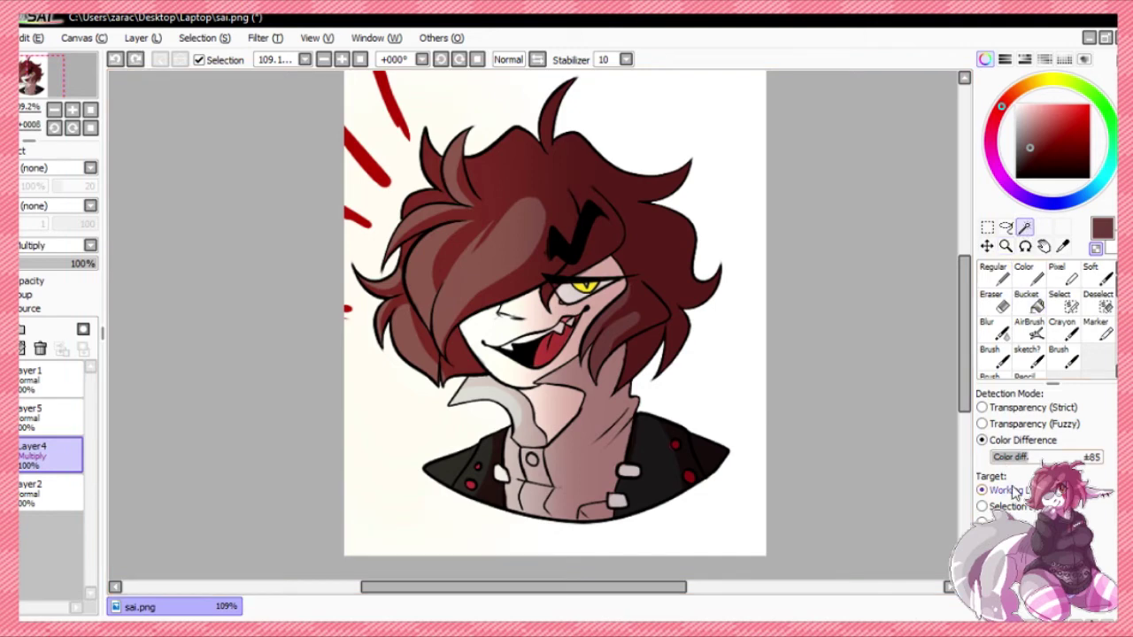
click(72, 489)
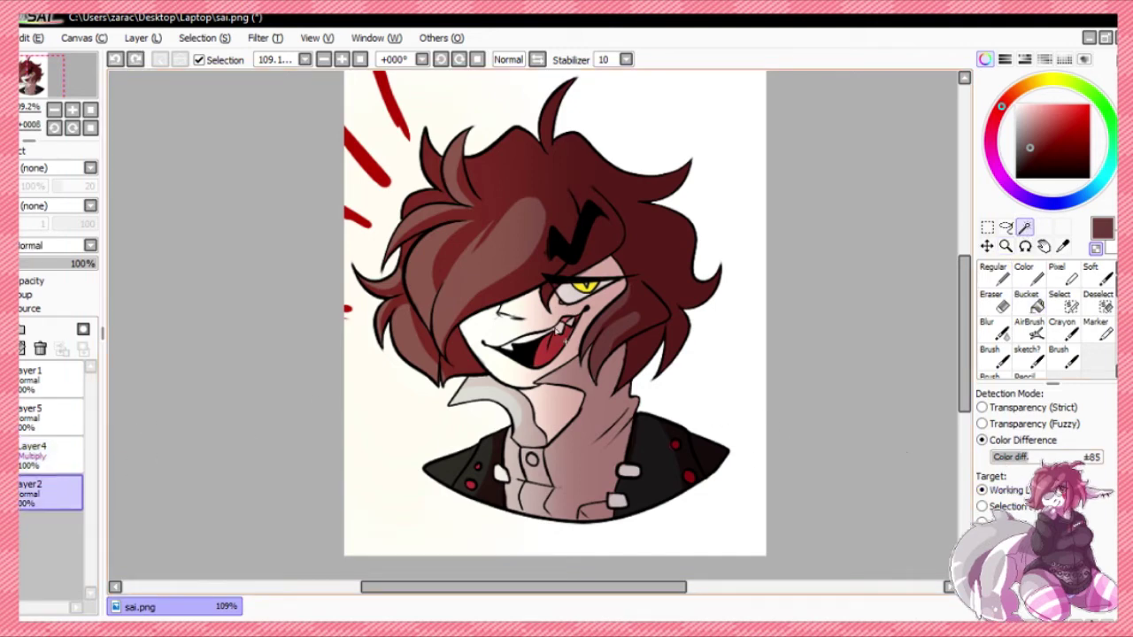
click(550, 342)
click(580, 405)
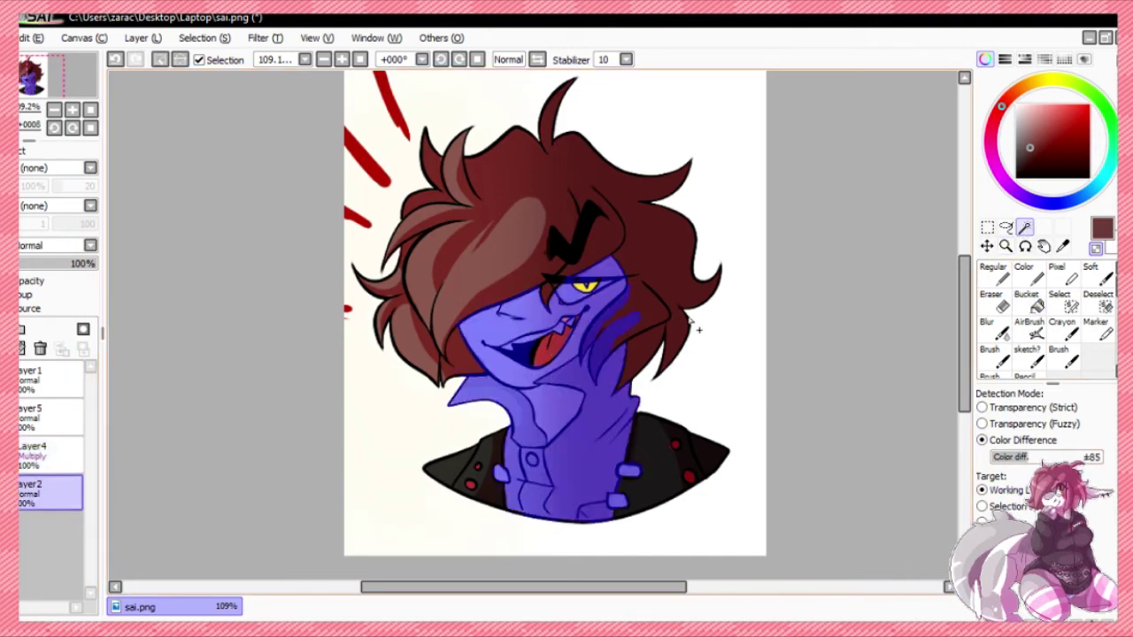
key(ctrl+z)
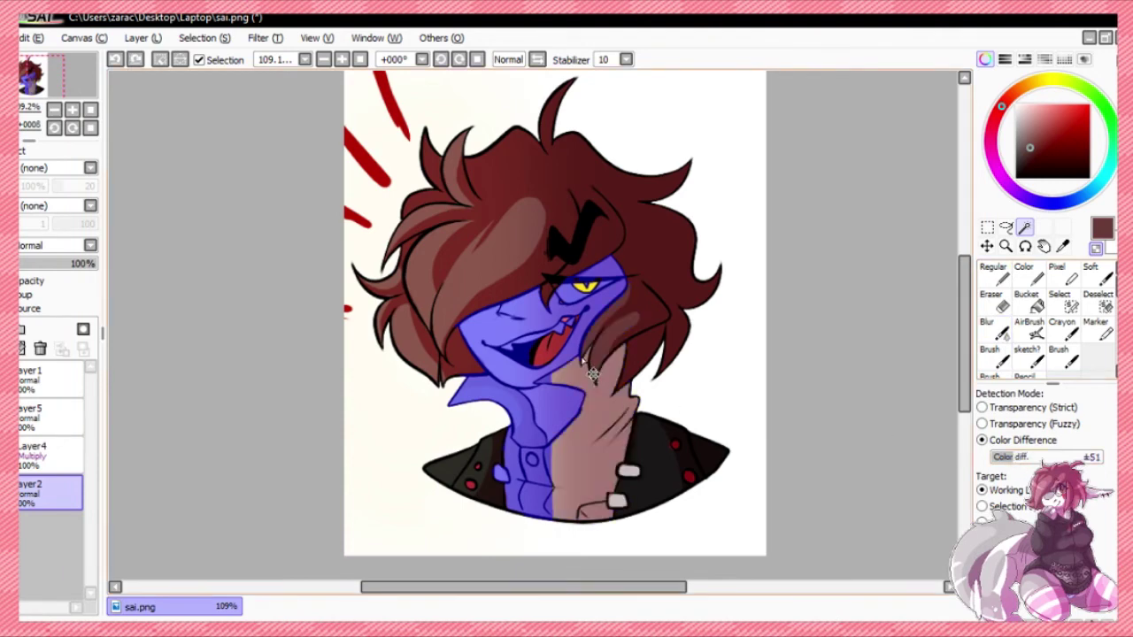
- Select the light and shaded parts of the face, neck and shirt with the Magic Wand at colour difference ±51
key(ctrl+z)
click(592, 392)
click(565, 356)
key(ctrl+z)
click(575, 345)
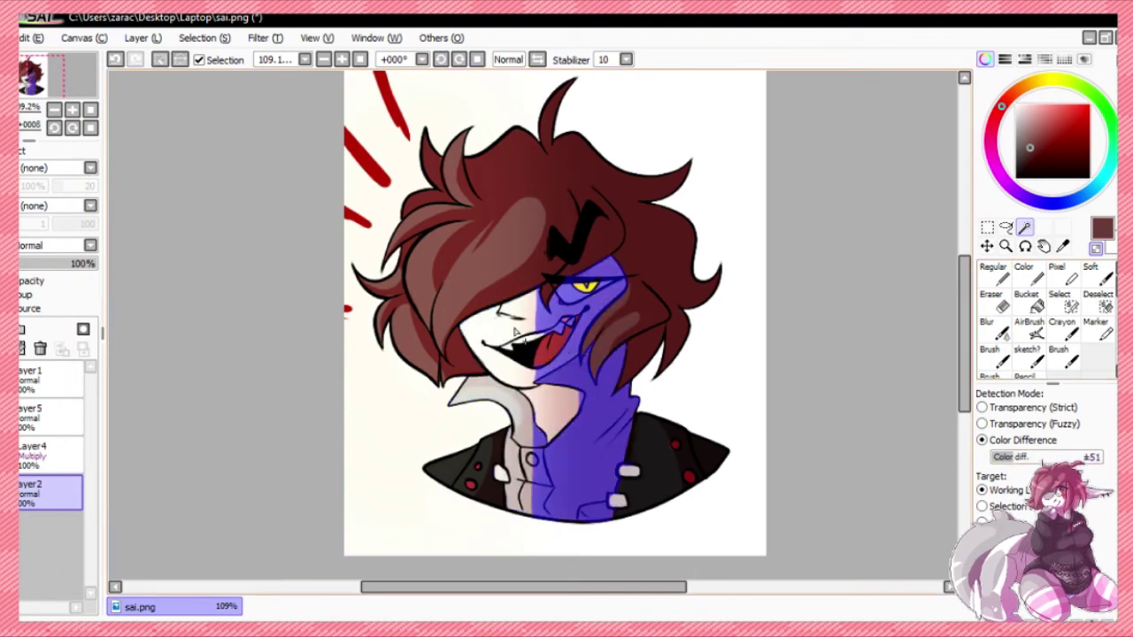
click(518, 338)
click(558, 418)
click(526, 430)
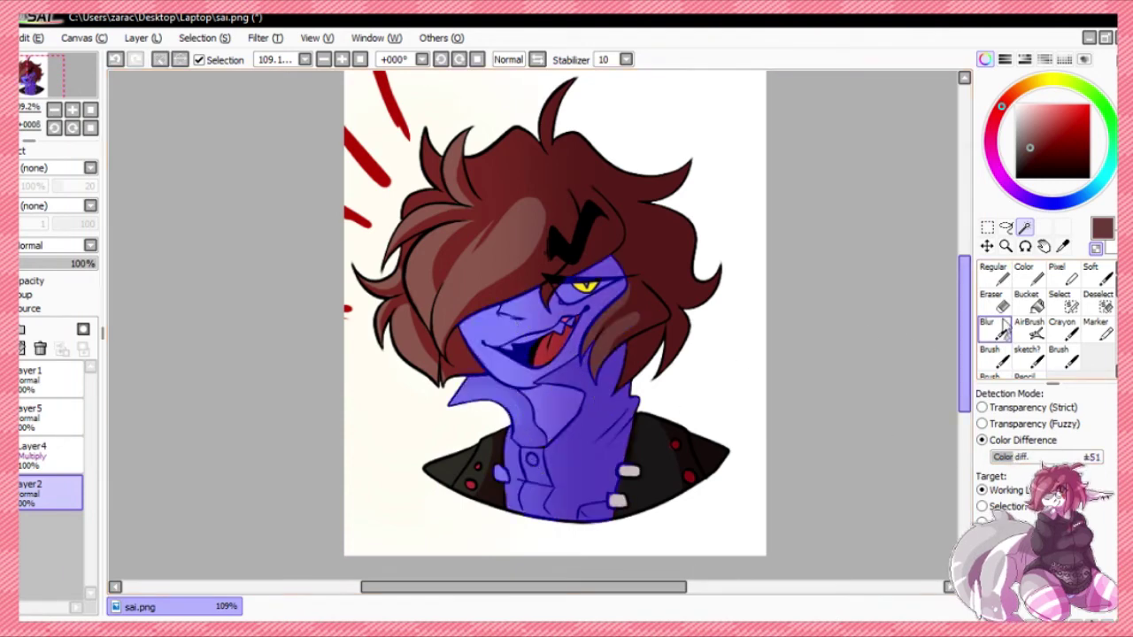
- Paint the selected face, neck and shirt reddish brown on the Multiply layer with the size 30 Color pen and clear the selection
click(993, 275)
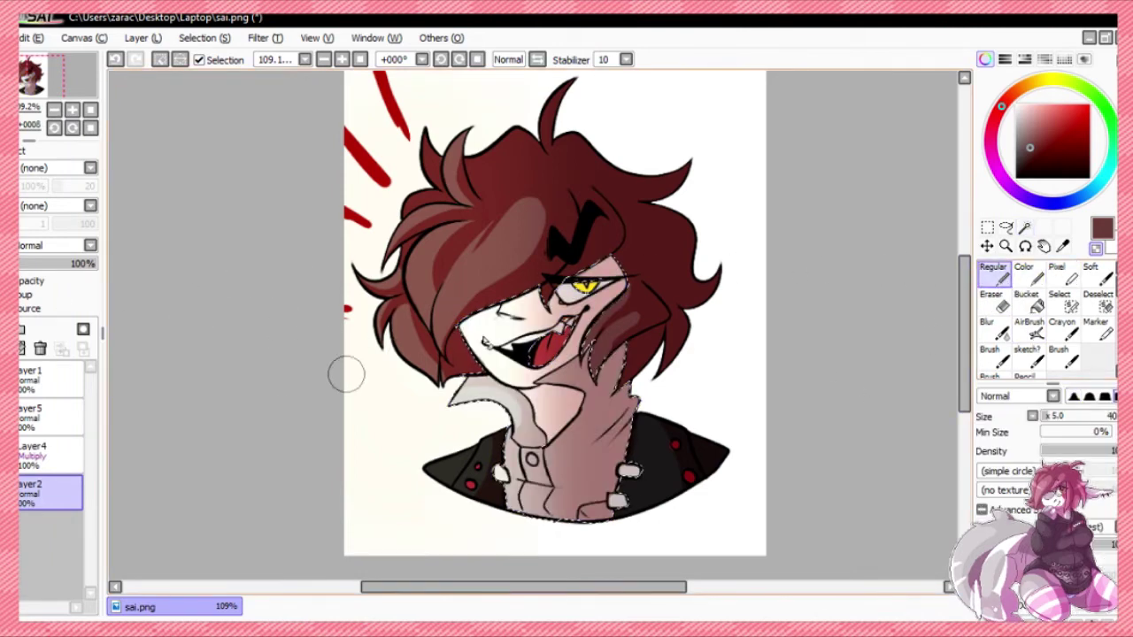
click(1023, 275)
click(53, 453)
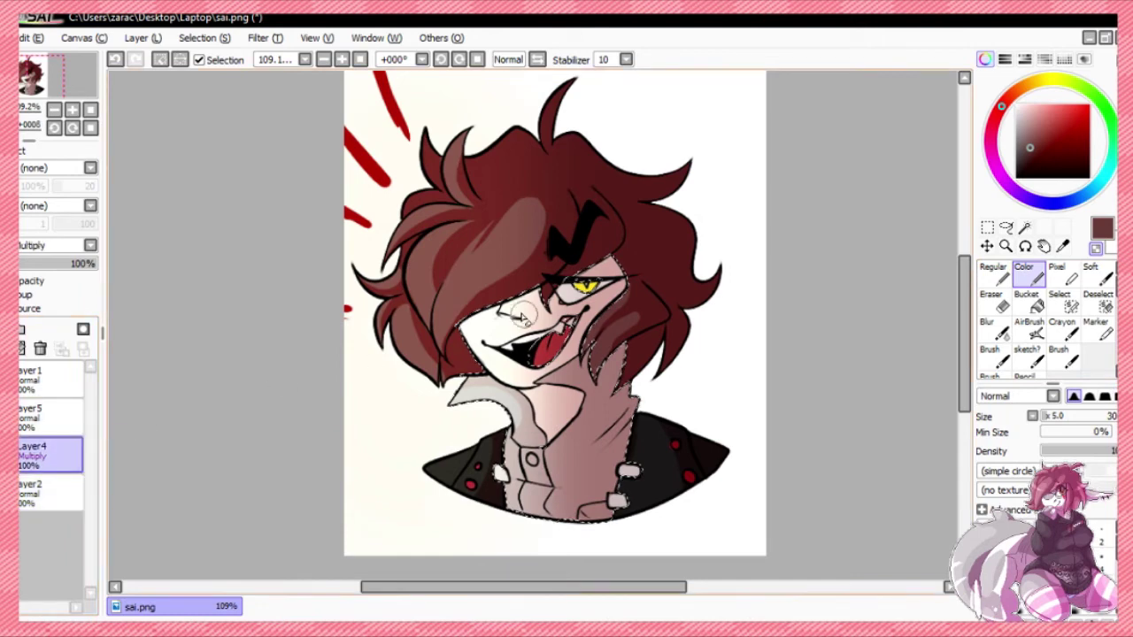
mouse_move(549, 323)
mouse_down()
mouse_move(460, 354)
mouse_move(513, 389)
mouse_move(558, 442)
mouse_move(611, 428)
mouse_move(605, 536)
mouse_up()
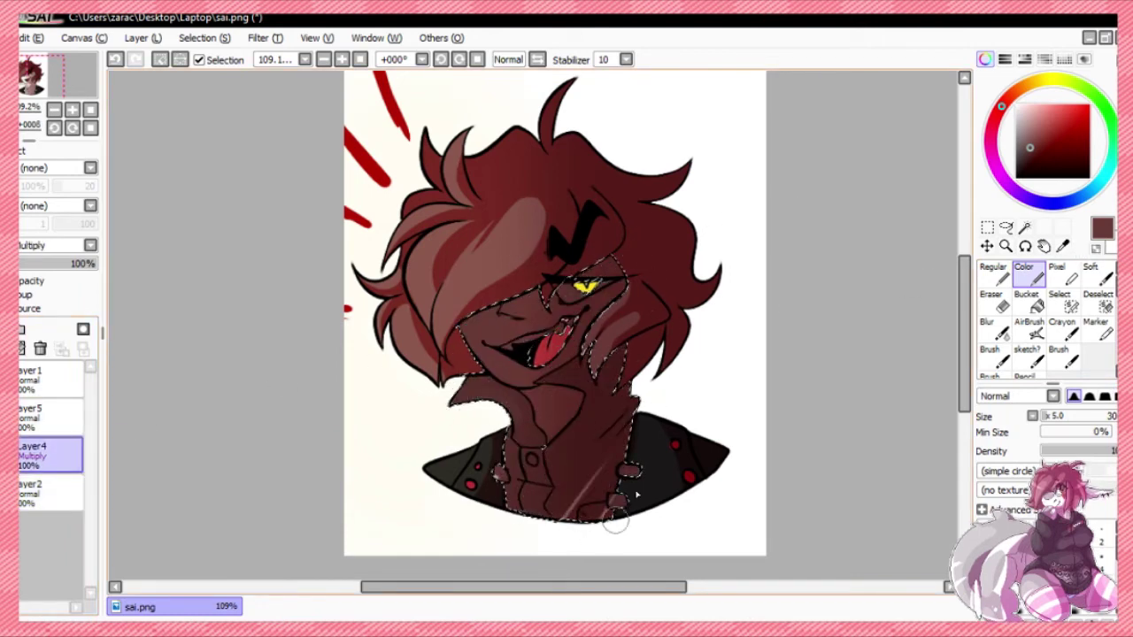
click(208, 38)
click(221, 60)
- Lower the Multiply layer's opacity to 42% and erase lit areas from the face, collar and neck with the transparent pen
click(48, 264)
click(993, 272)
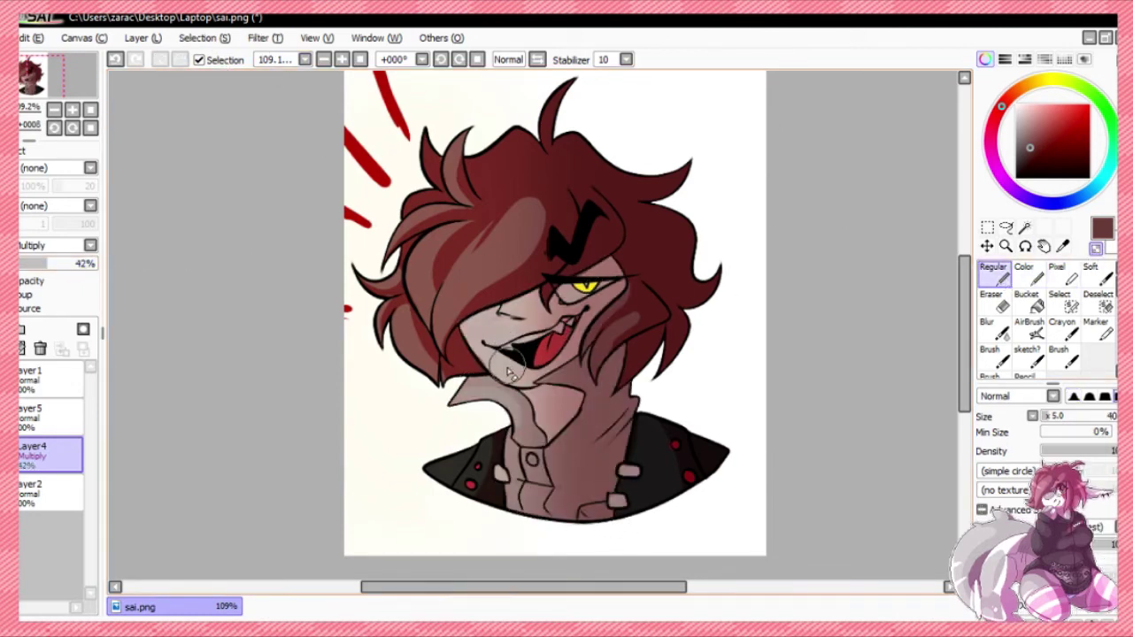
mouse_move(506, 377)
mouse_down()
mouse_move(516, 345)
mouse_move(504, 372)
mouse_move(477, 343)
mouse_move(552, 324)
mouse_move(517, 358)
mouse_move(539, 356)
mouse_move(532, 379)
mouse_move(558, 352)
mouse_move(513, 381)
mouse_move(546, 359)
mouse_move(538, 335)
mouse_move(529, 361)
mouse_move(542, 357)
mouse_move(515, 330)
mouse_move(564, 332)
mouse_up()
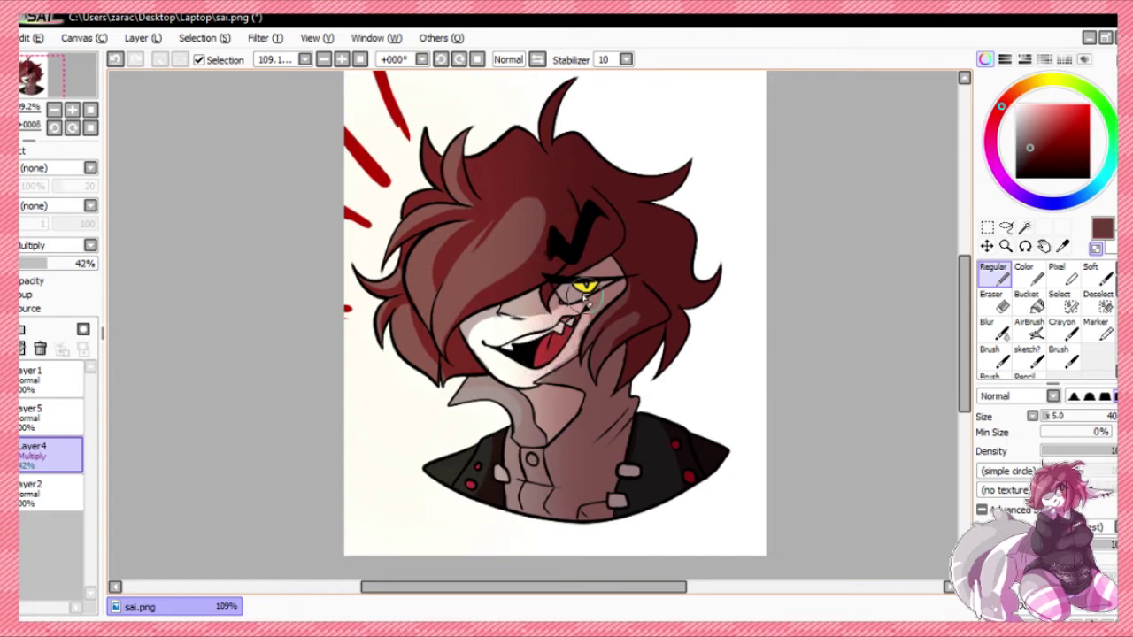
mouse_move(462, 394)
mouse_down()
mouse_move(519, 428)
mouse_move(521, 441)
mouse_move(517, 420)
mouse_move(461, 401)
mouse_move(556, 399)
mouse_move(559, 386)
mouse_move(545, 385)
mouse_move(590, 403)
mouse_move(568, 433)
mouse_move(582, 432)
mouse_move(593, 403)
mouse_up()
key(ctrl+z)
mouse_move(541, 376)
mouse_down()
mouse_move(587, 393)
mouse_move(568, 433)
mouse_move(582, 390)
mouse_move(570, 381)
mouse_move(586, 402)
mouse_move(557, 446)
mouse_move(599, 409)
mouse_up()
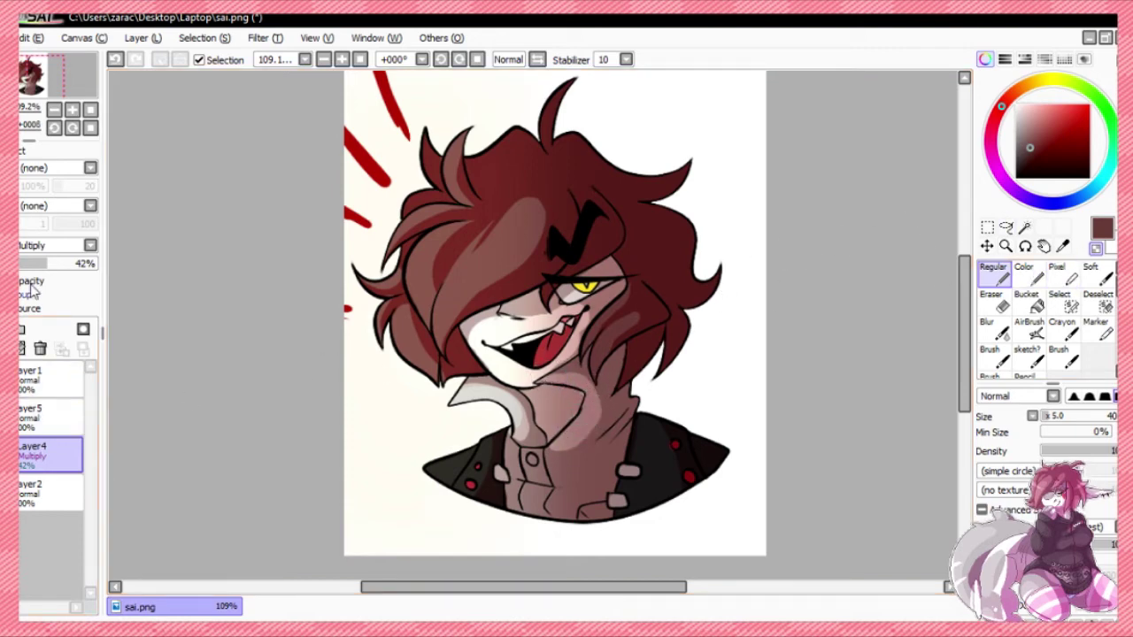
- Set the shading layer to Overlay at 100% opacity and switch the pen from transparent back to reddish brown
click(55, 309)
drag(85, 264, 108, 264)
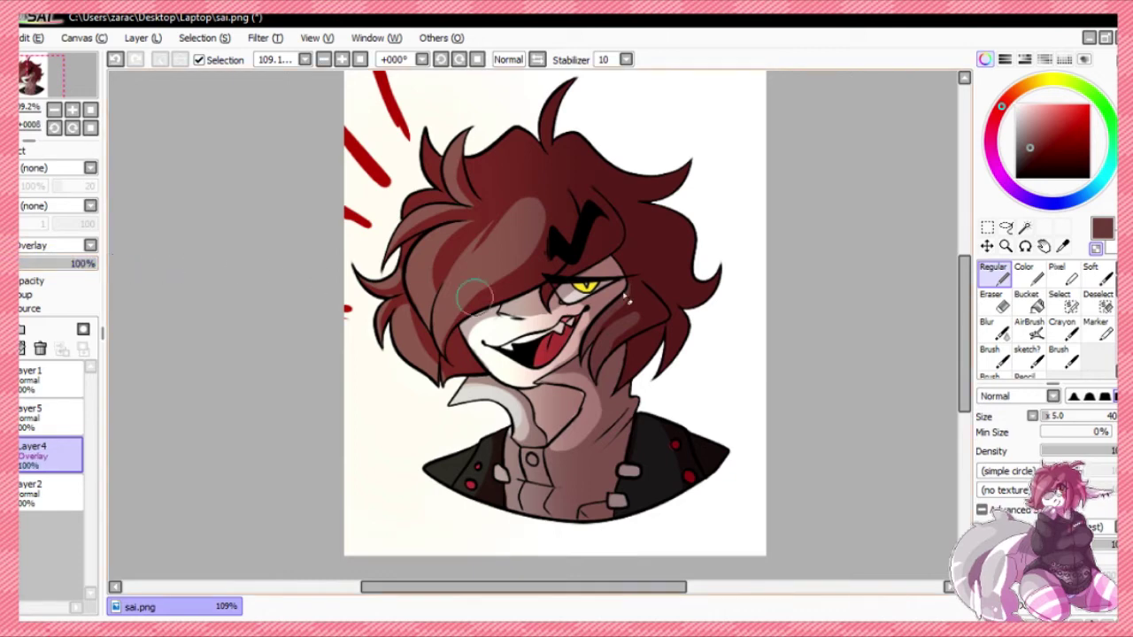
drag(1049, 415, 1036, 417)
click(1095, 248)
- Try several shading strokes over the neck, face, fringe and shadow-side hair, undoing each one
key(ctrl+z)
drag(619, 393, 614, 476)
key(ctrl+z)
mouse_move(542, 299)
mouse_down()
mouse_move(448, 347)
mouse_move(543, 359)
mouse_move(615, 243)
mouse_up()
key(ctrl+z)
mouse_move(449, 346)
mouse_down()
mouse_move(531, 296)
mouse_move(570, 295)
mouse_up()
key(ctrl+z)
drag(638, 225, 609, 396)
key(ctrl+z)
drag(658, 252, 625, 372)
key(ctrl+z)
key(ctrl+z)
- Reduce the Regular pen's brush size to 15
key(bracketleft)
key(bracketleft)
key(bracketleft)
key(bracketleft)
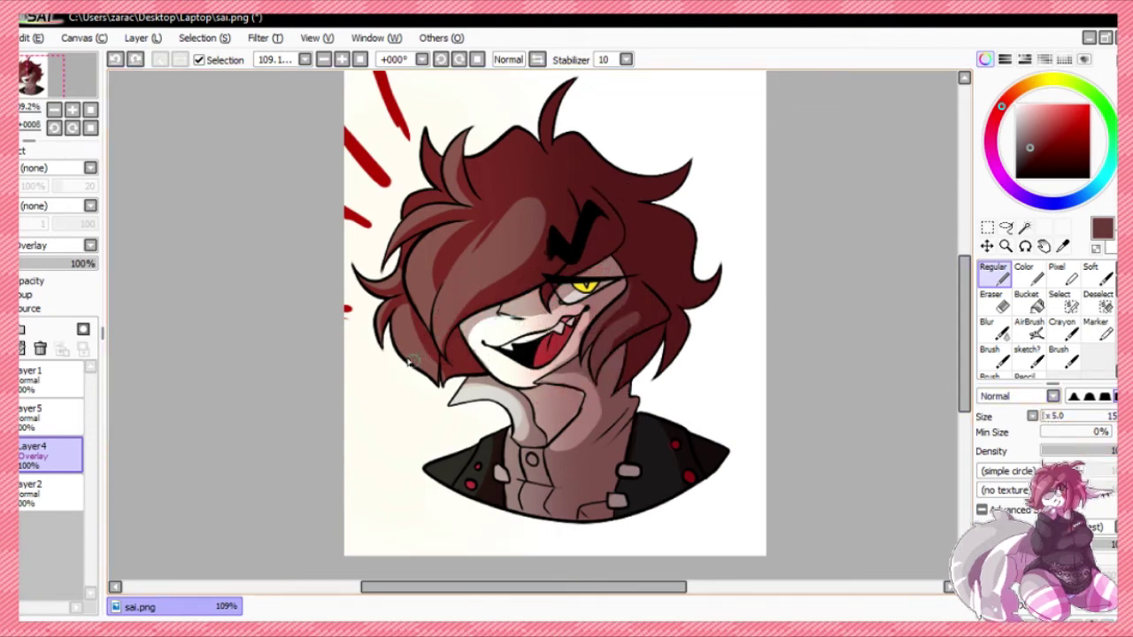
- Paint thin reddish-brown Overlay accents along the shadow edges of the face, the neck below the chin and the visible eye
drag(454, 327, 479, 367)
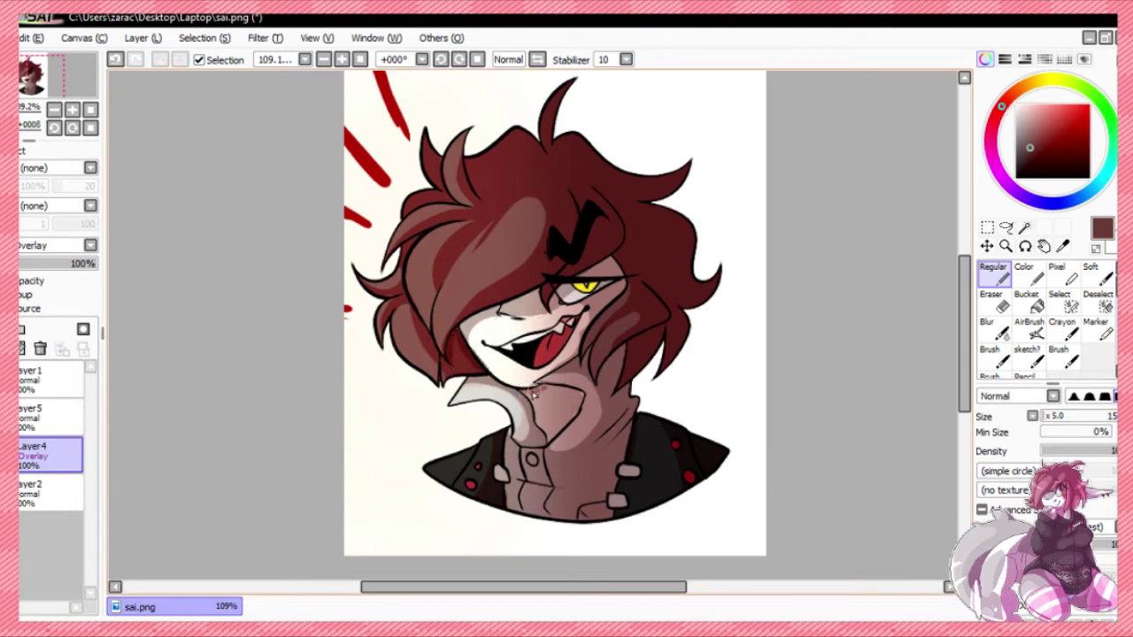
drag(549, 388, 581, 392)
drag(550, 291, 564, 307)
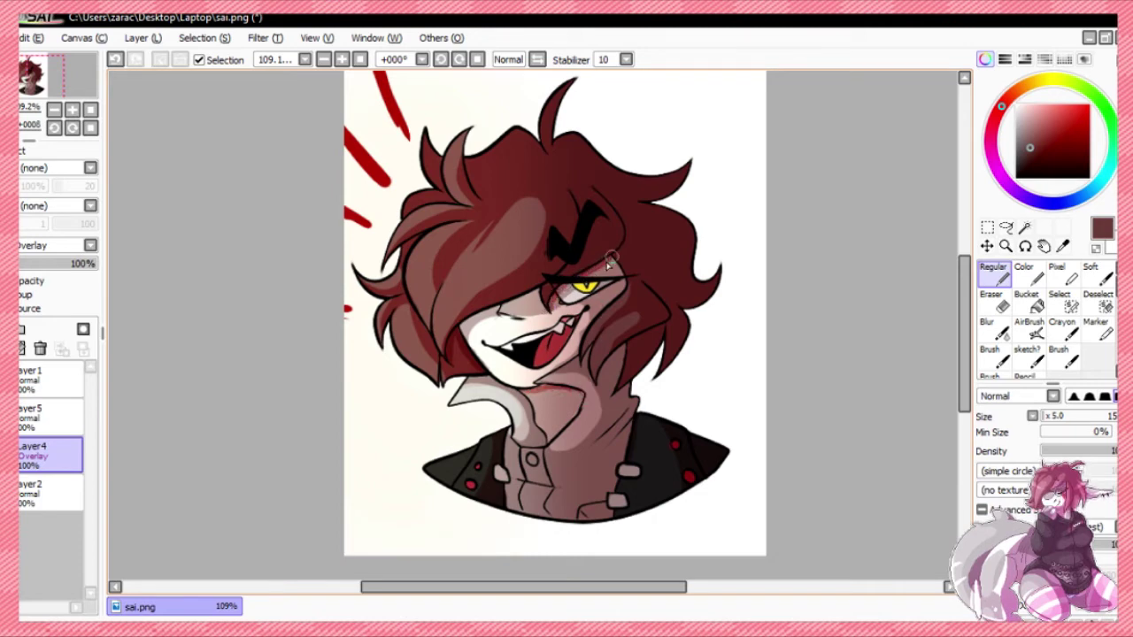
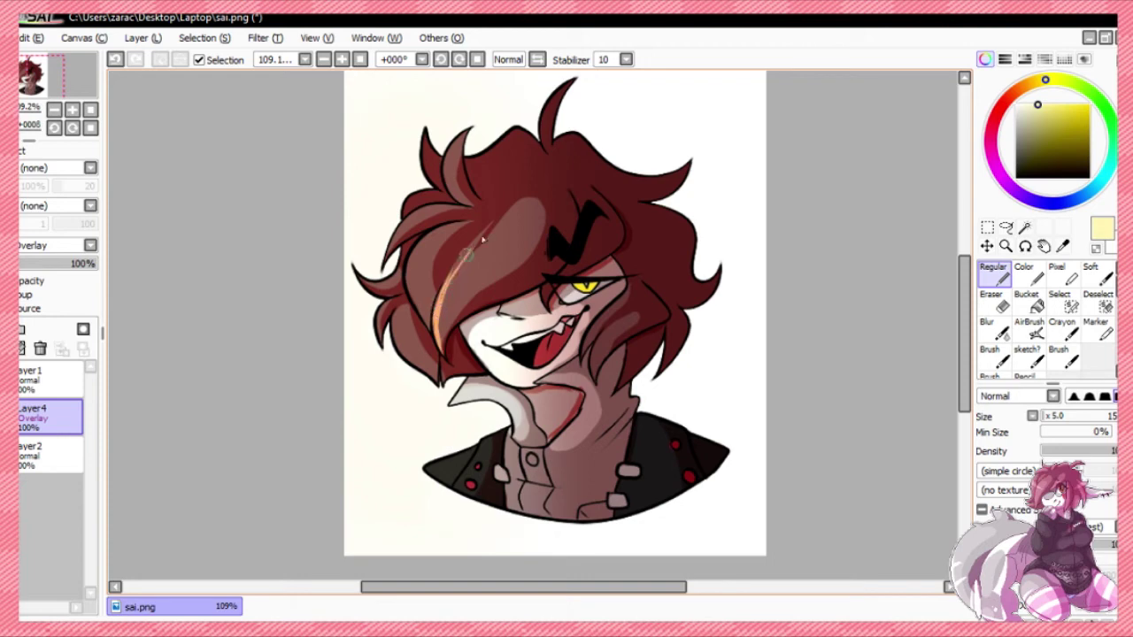
- Paint thin pale-yellow rim highlights on the Overlay layer along the fringe edge and the light-side hair strands, redoing the uneven strokes
drag(439, 316, 476, 243)
key(ctrl+z)
mouse_move(436, 318)
mouse_down()
mouse_move(472, 248)
mouse_move(503, 219)
mouse_up()
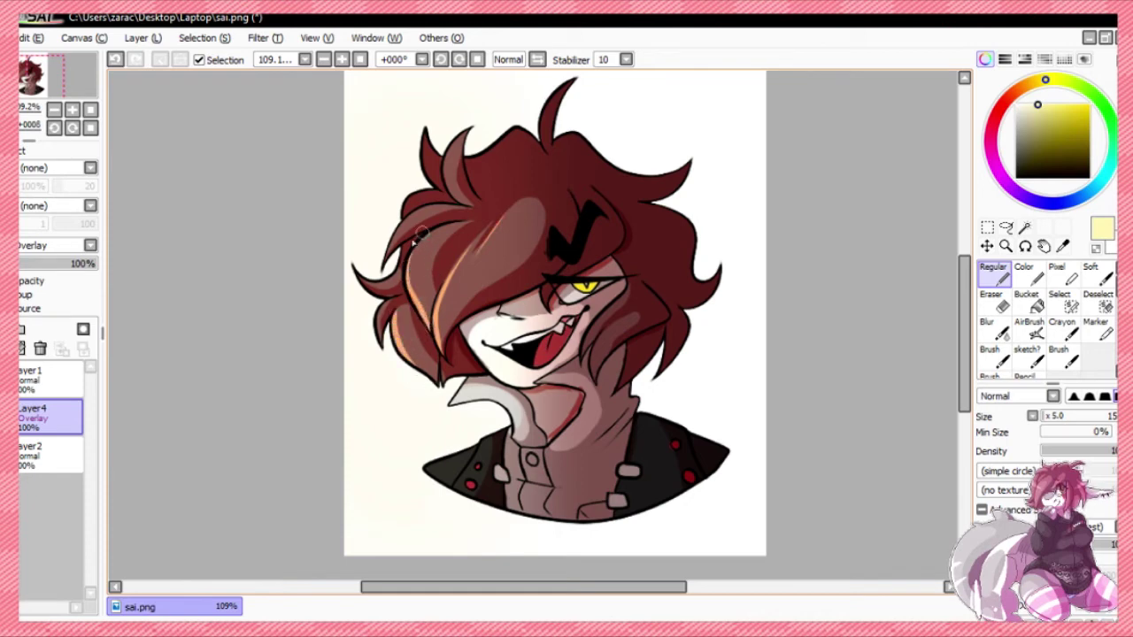
key(ctrl+z)
drag(383, 262, 421, 207)
key(ctrl+z)
drag(382, 265, 416, 215)
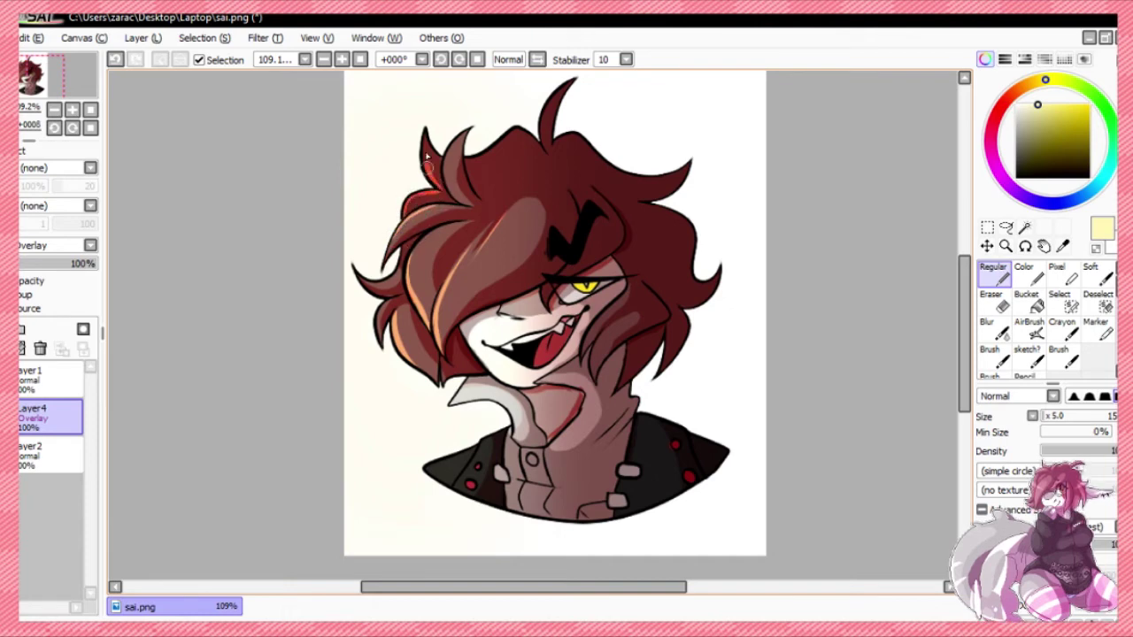
- Add pale-yellow rim light to the upper hair tufts and the standing strand, and merge the Overlay layer into the artwork
drag(466, 134, 472, 129)
key(ctrl+z)
drag(454, 196, 469, 128)
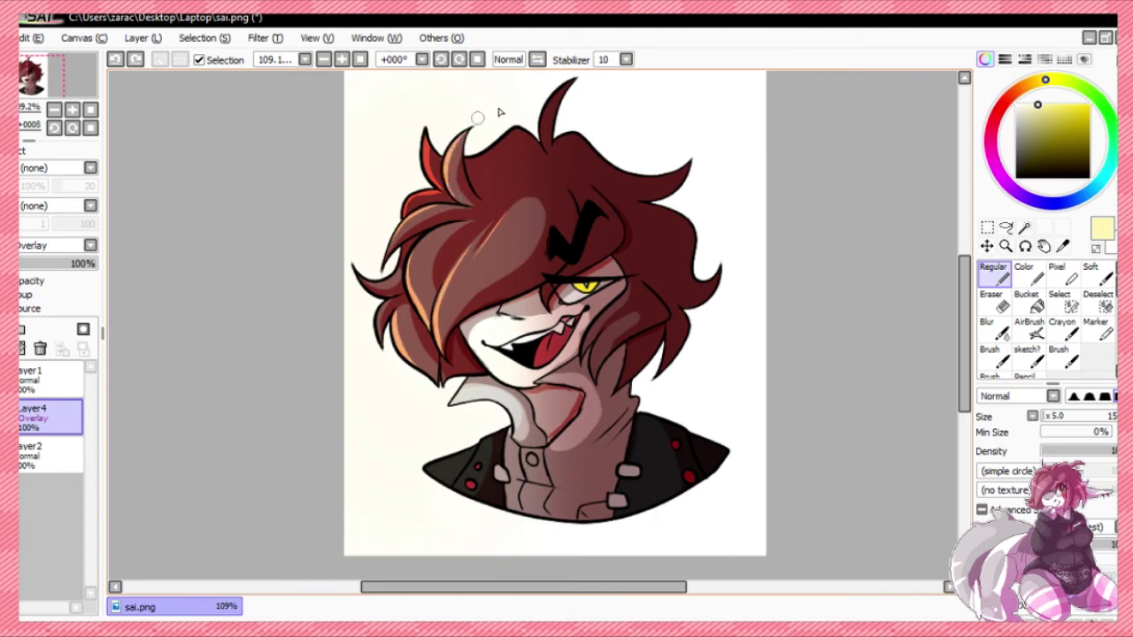
drag(541, 142, 583, 80)
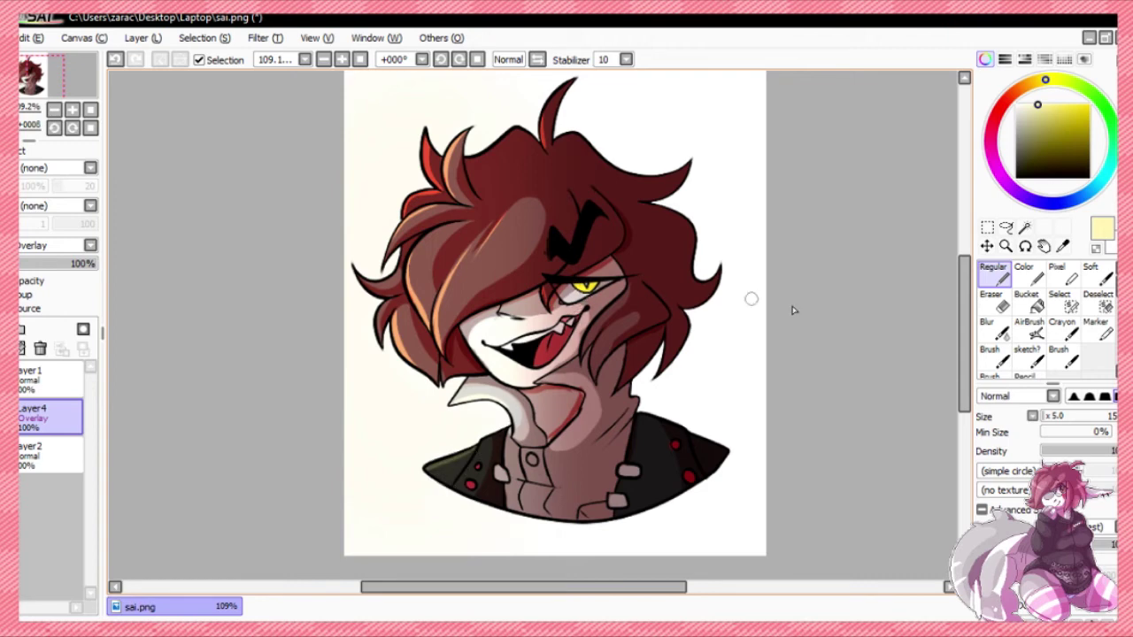
click(4, 348)
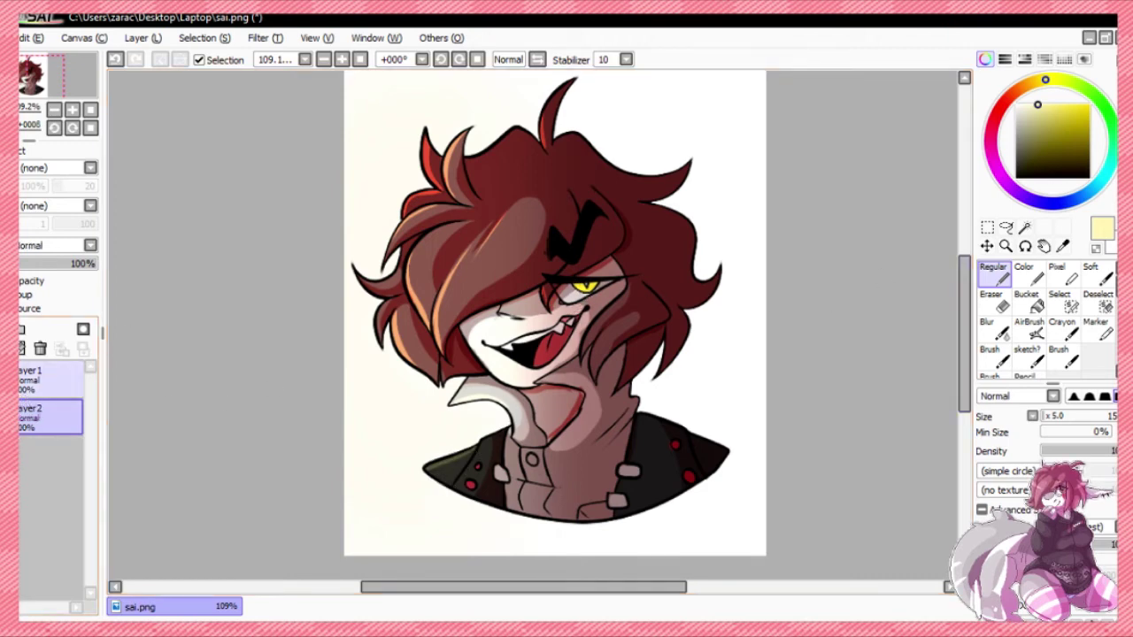
click(26, 383)
click(1062, 246)
click(636, 236)
click(635, 236)
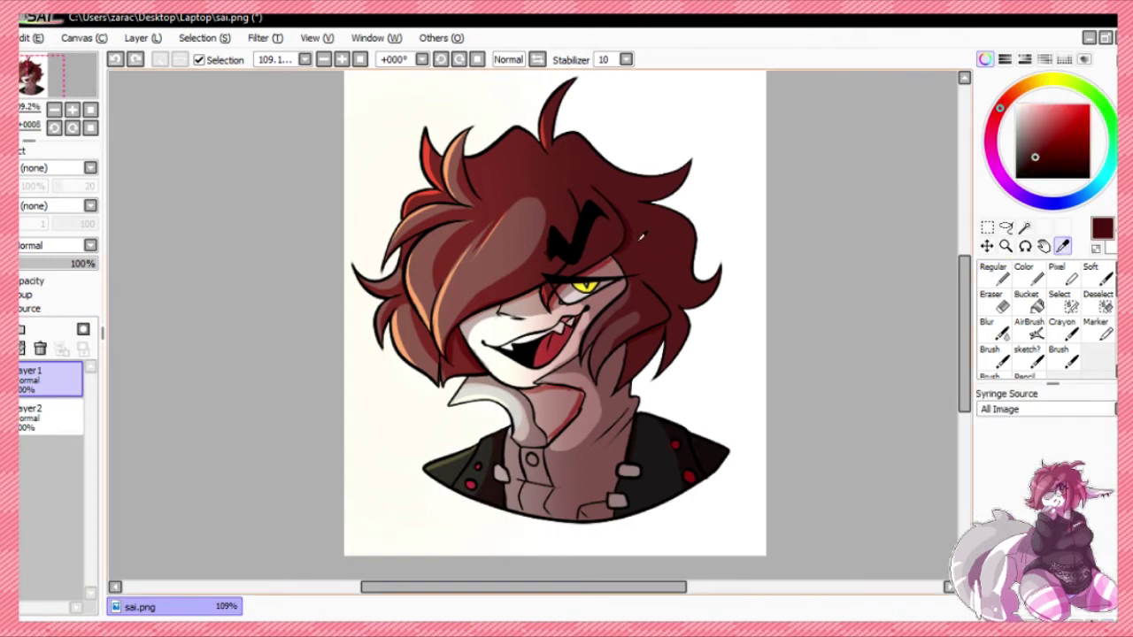
click(993, 273)
click(1038, 173)
click(1063, 417)
drag(520, 253, 597, 258)
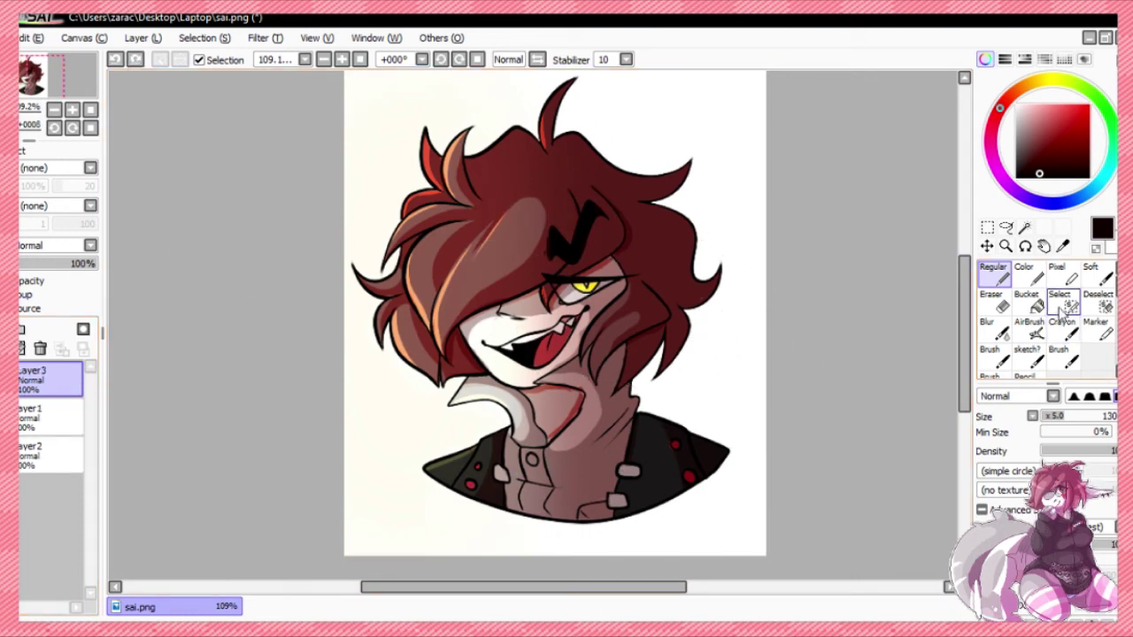
click(1026, 300)
click(40, 349)
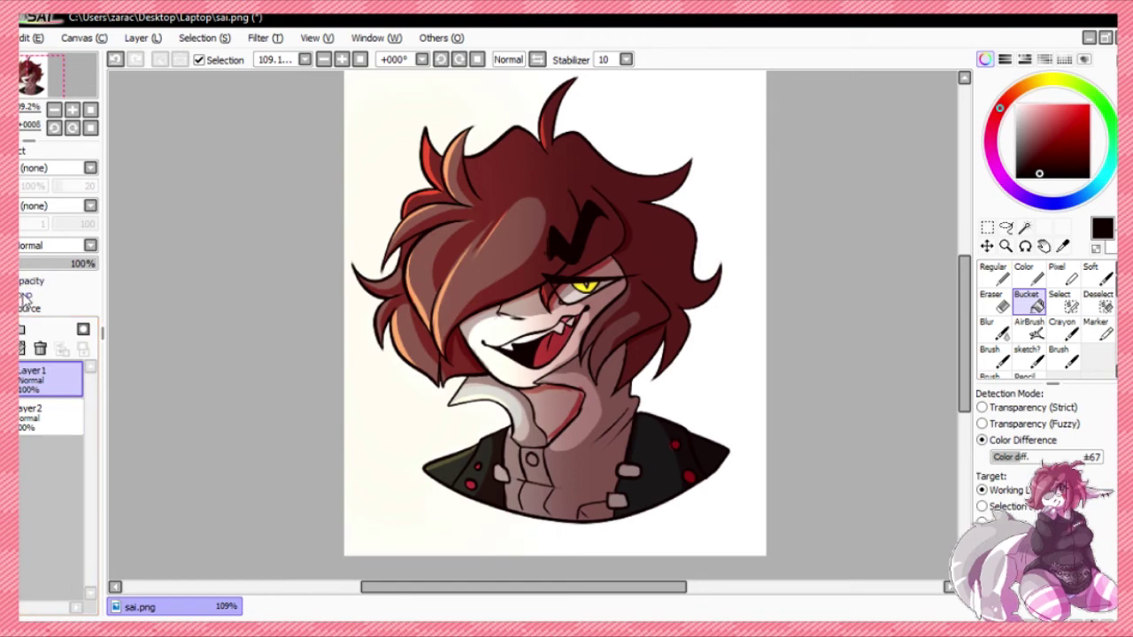
- Dot white sparkle highlights and a small heart across the fringe with the Regular pen at size 45
drag(1042, 146, 994, 81)
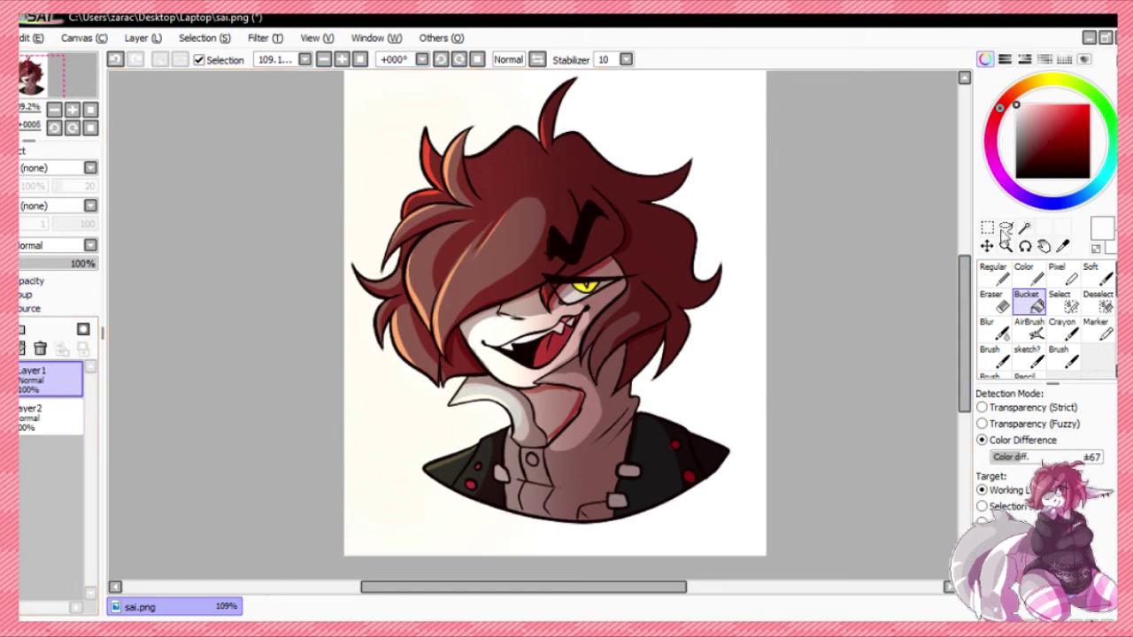
click(993, 273)
click(1049, 417)
key(ctrl+z)
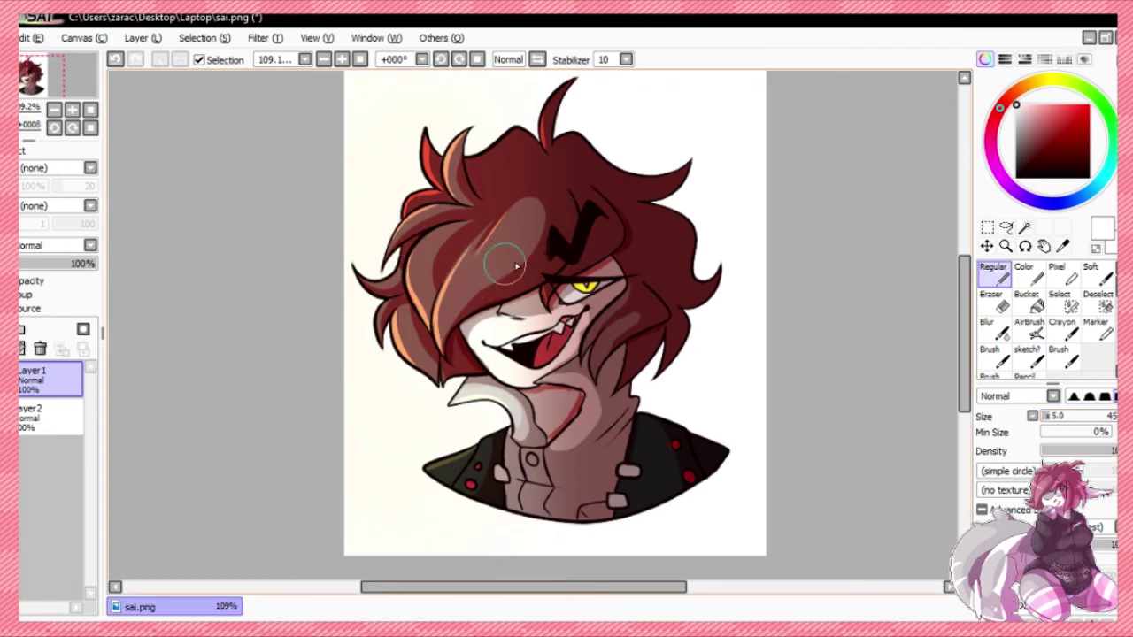
mouse_move(479, 259)
mouse_down()
mouse_move(469, 269)
mouse_move(432, 252)
mouse_up()
click(461, 262)
click(523, 269)
key(ctrl+z)
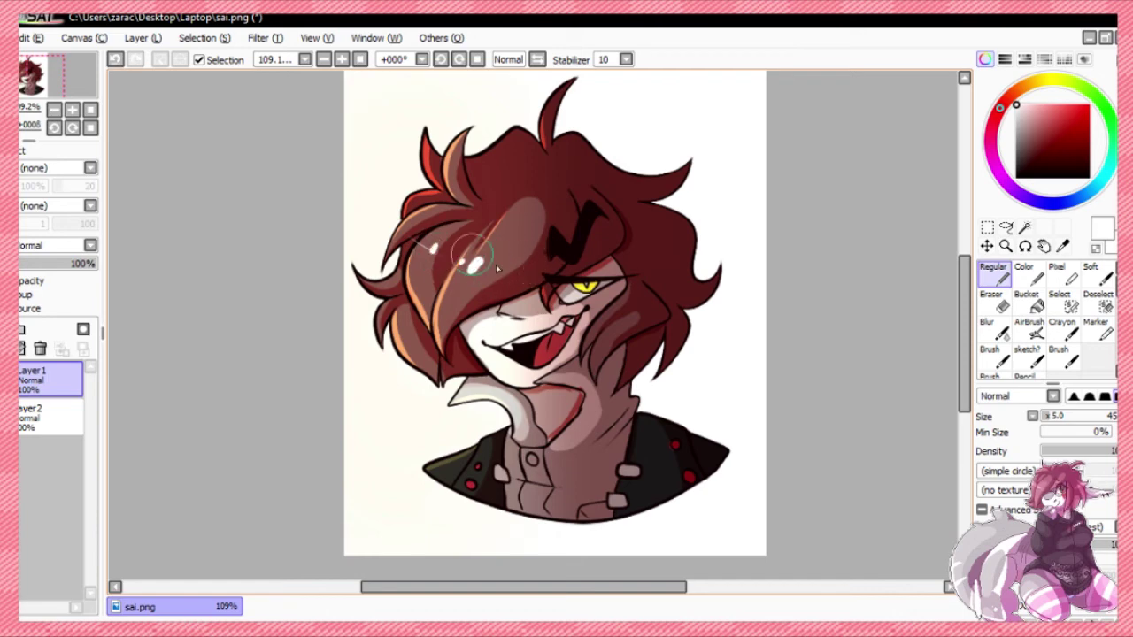
click(499, 273)
drag(527, 272, 531, 280)
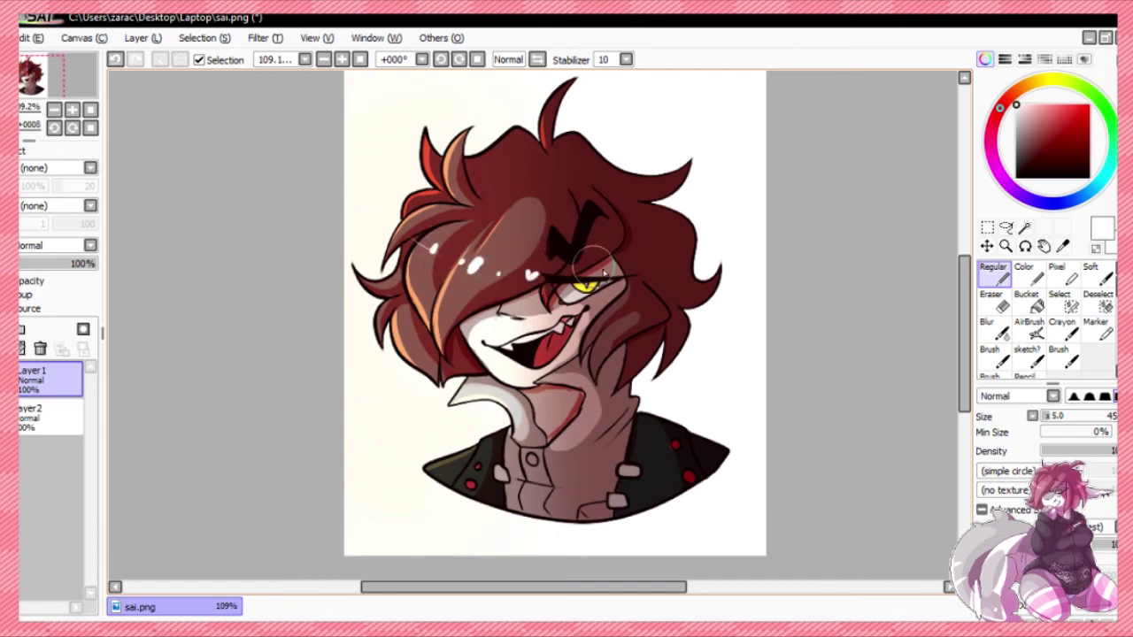
- Add a white dot and a small heart on the shadow-side hair, and white dots on the cheek below the eye
click(652, 263)
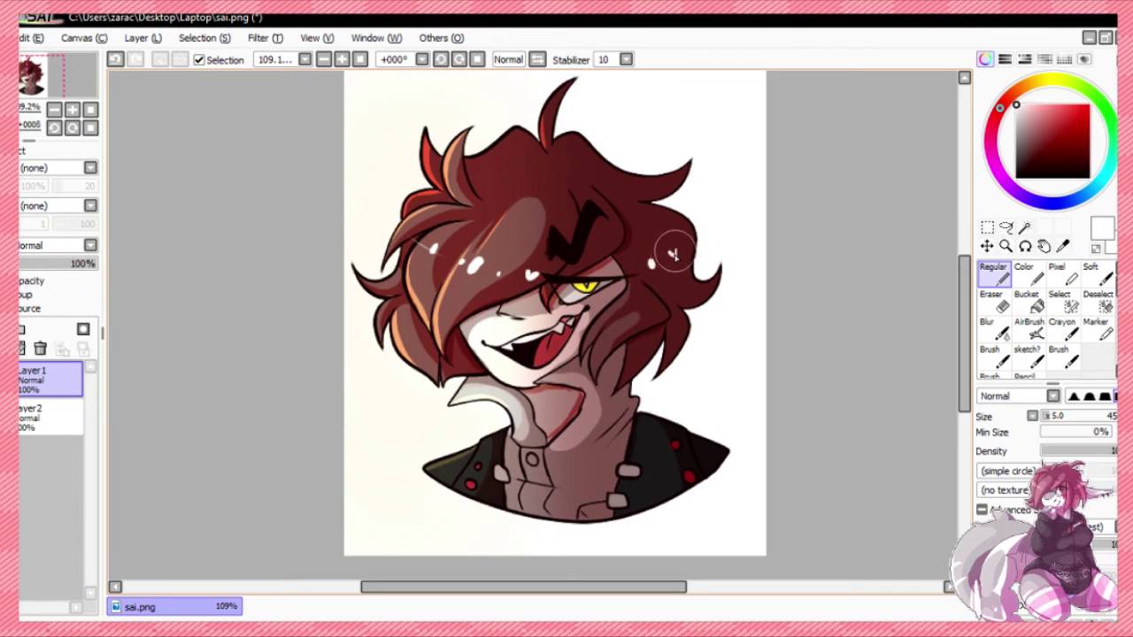
drag(671, 254, 673, 257)
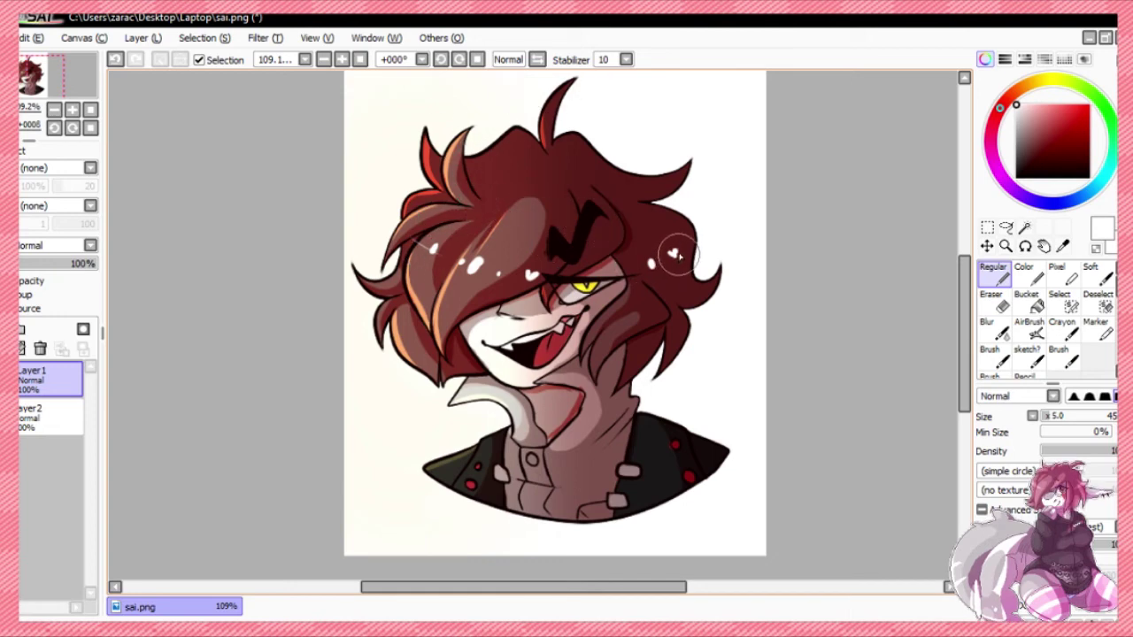
click(584, 307)
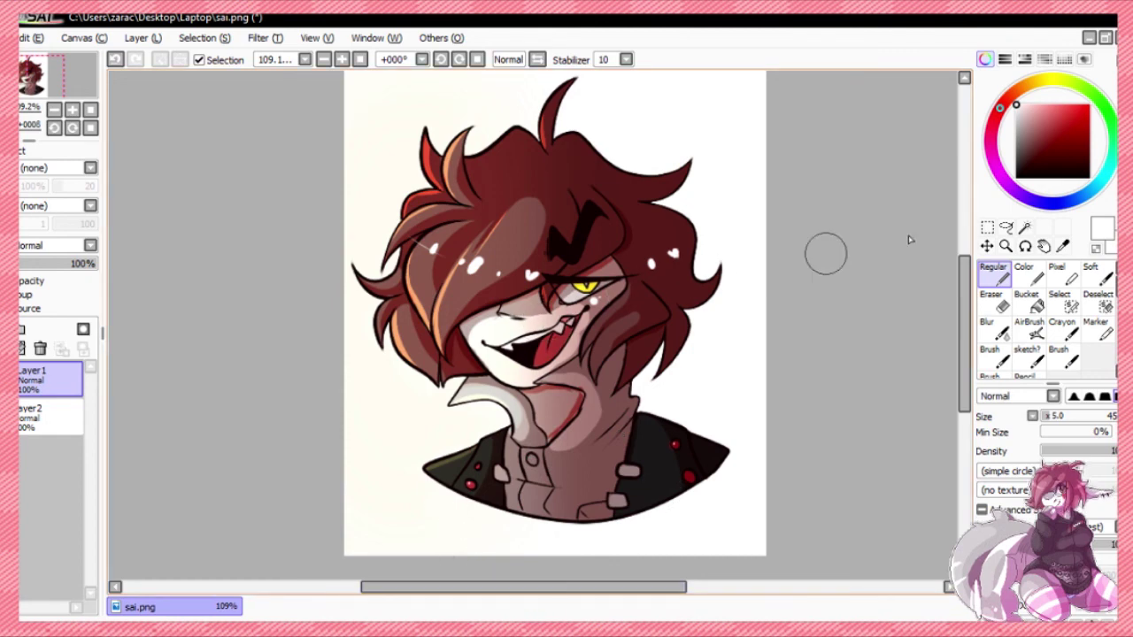
- Set the layer above the merged artwork to Overlay and prepare the AirBrush in bright red at size 500
click(1063, 247)
click(37, 245)
click(57, 298)
click(1074, 108)
click(1029, 328)
drag(1088, 418, 1111, 417)
- Try airbrushing bright red over the shadow-side hair, neck and jacket, and undo the strokes
mouse_move(693, 256)
mouse_down()
mouse_move(738, 428)
mouse_move(476, 554)
mouse_move(398, 535)
mouse_up()
click(1069, 105)
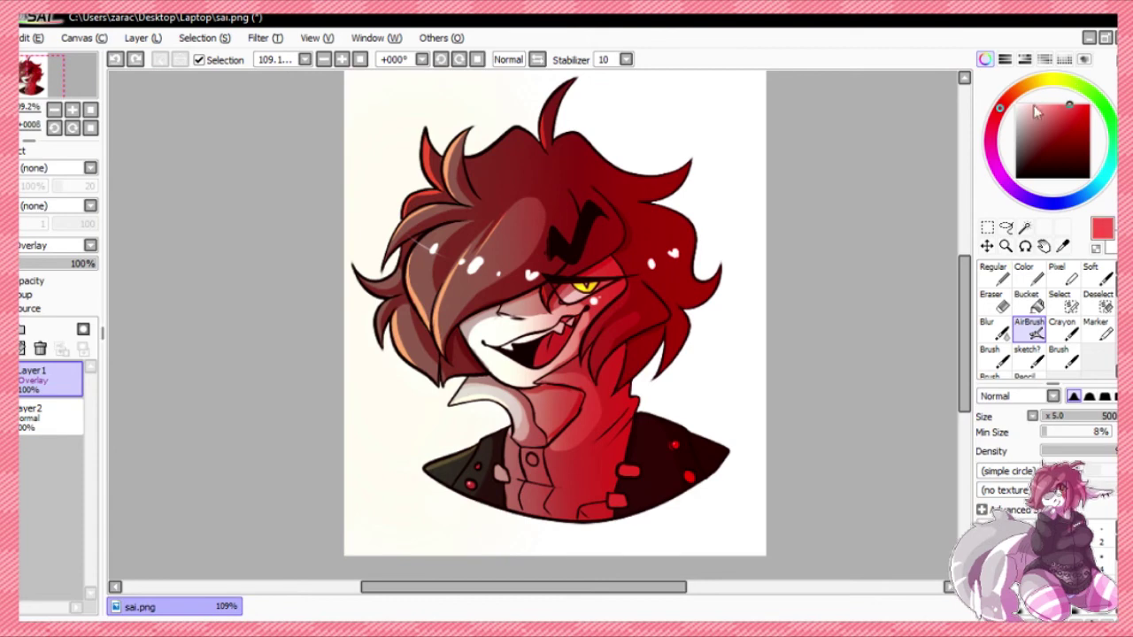
drag(765, 352, 397, 546)
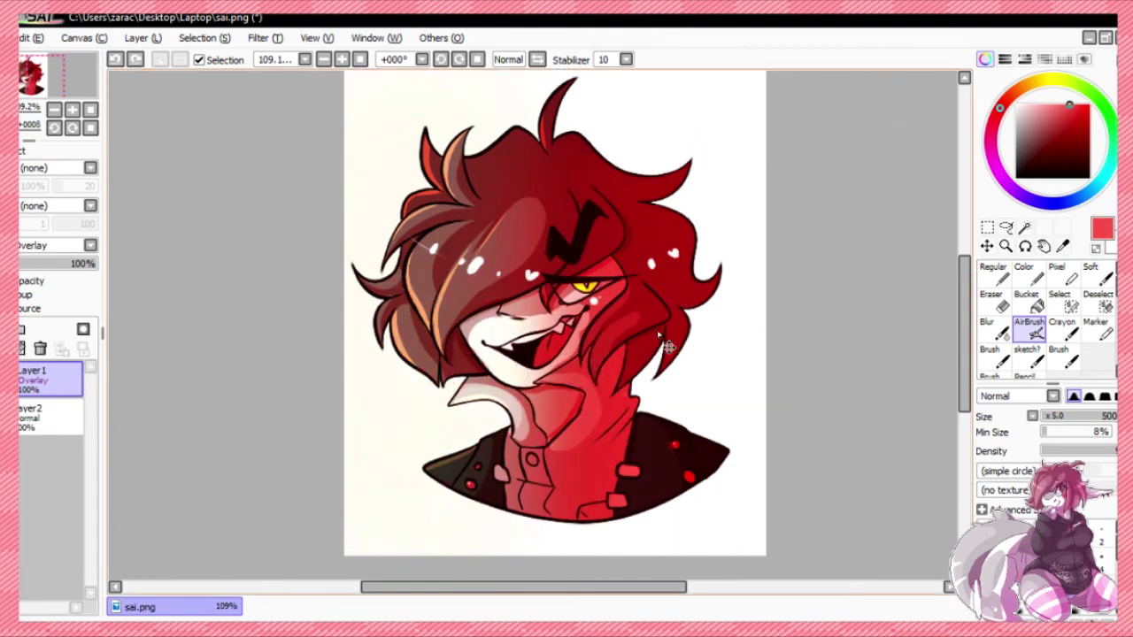
key(ctrl+z)
key(ctrl+z)
- Airbrush a red glow over the shadow side and clothes at 29% layer opacity, and merge it into the artwork
drag(716, 194, 495, 552)
drag(78, 263, 41, 262)
drag(690, 398, 504, 531)
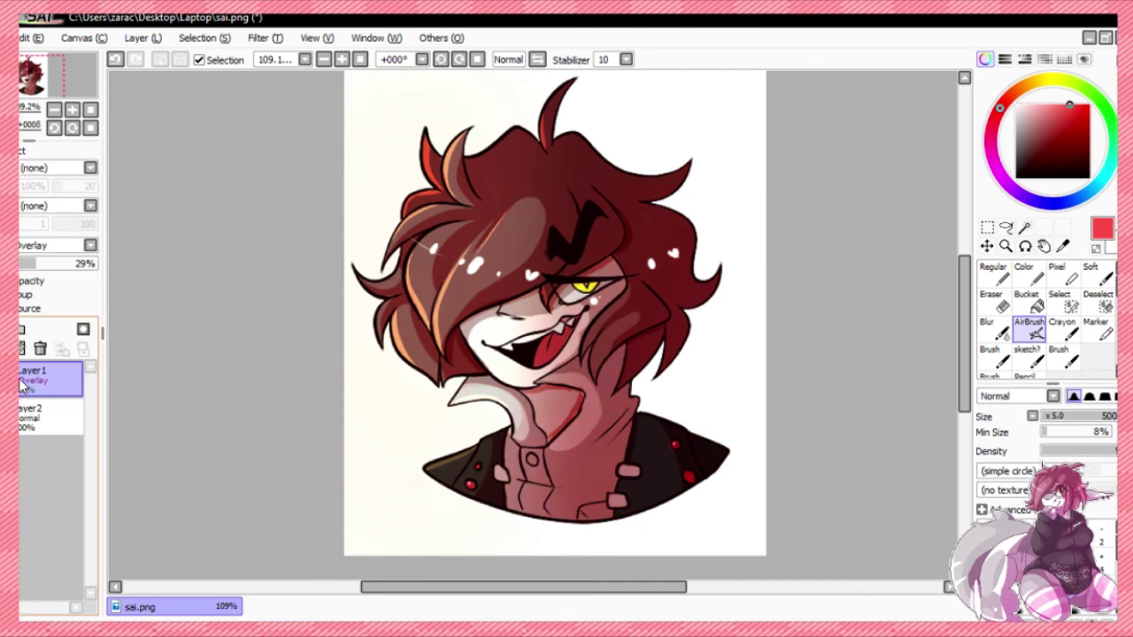
key(ctrl+e)
- Airbrush a glow around the eye at size 120 on a new Overlay layer, using yellow sampled from the iris
click(1065, 246)
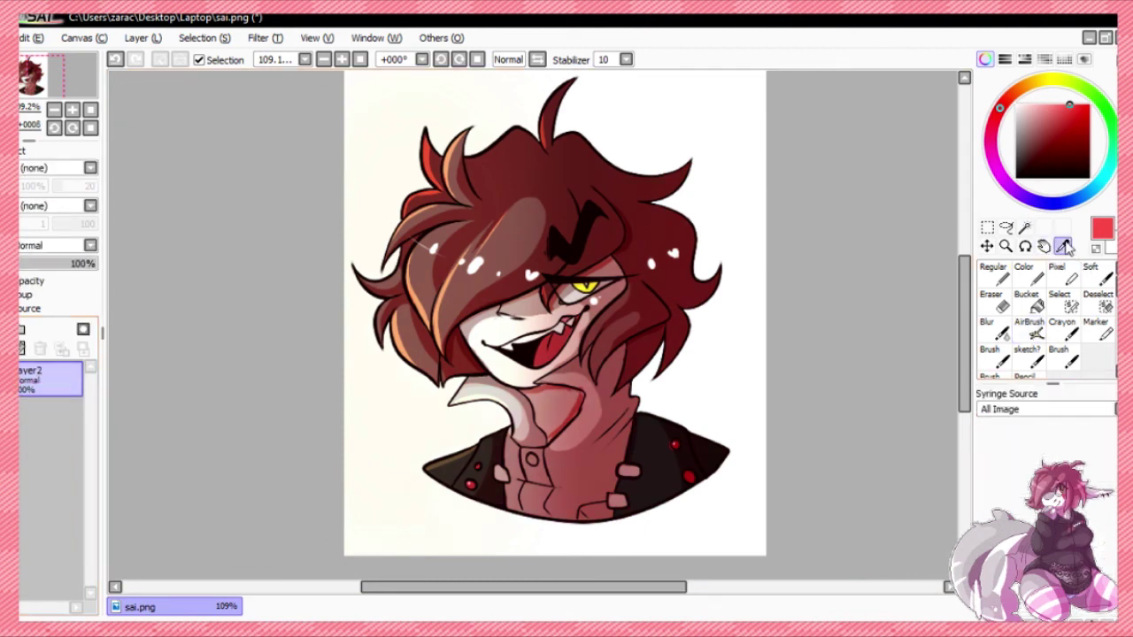
click(582, 282)
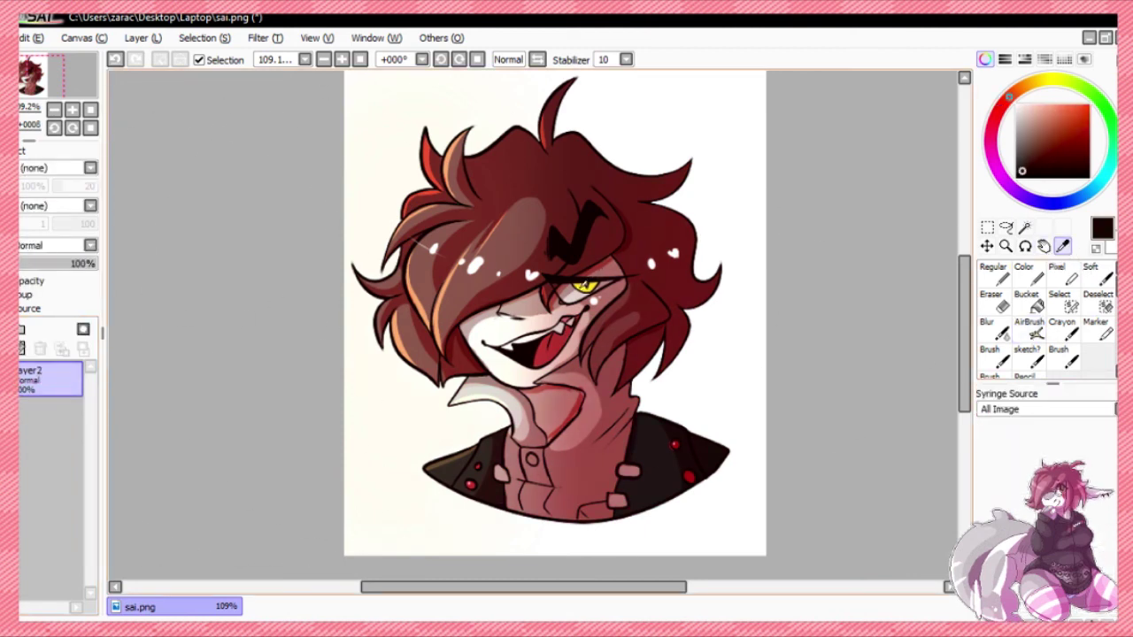
click(582, 282)
click(21, 329)
click(49, 304)
click(1033, 335)
click(1053, 416)
mouse_move(582, 279)
mouse_down()
mouse_move(620, 261)
mouse_move(612, 273)
mouse_up()
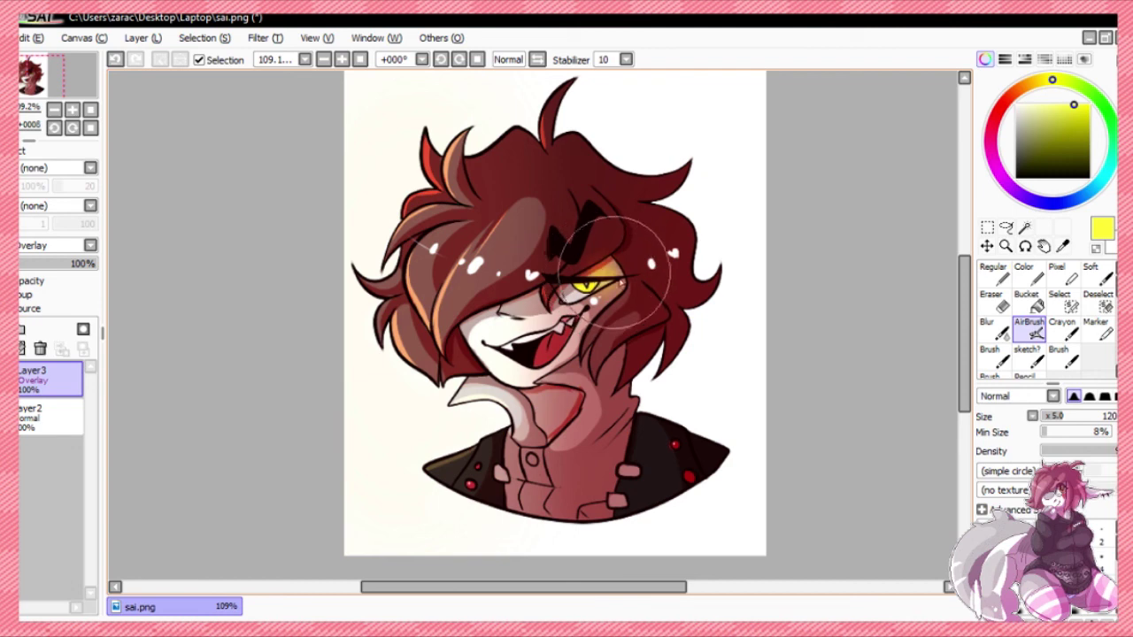
- Lower the eye glow layer's opacity to 36% and merge it into the artwork
click(39, 265)
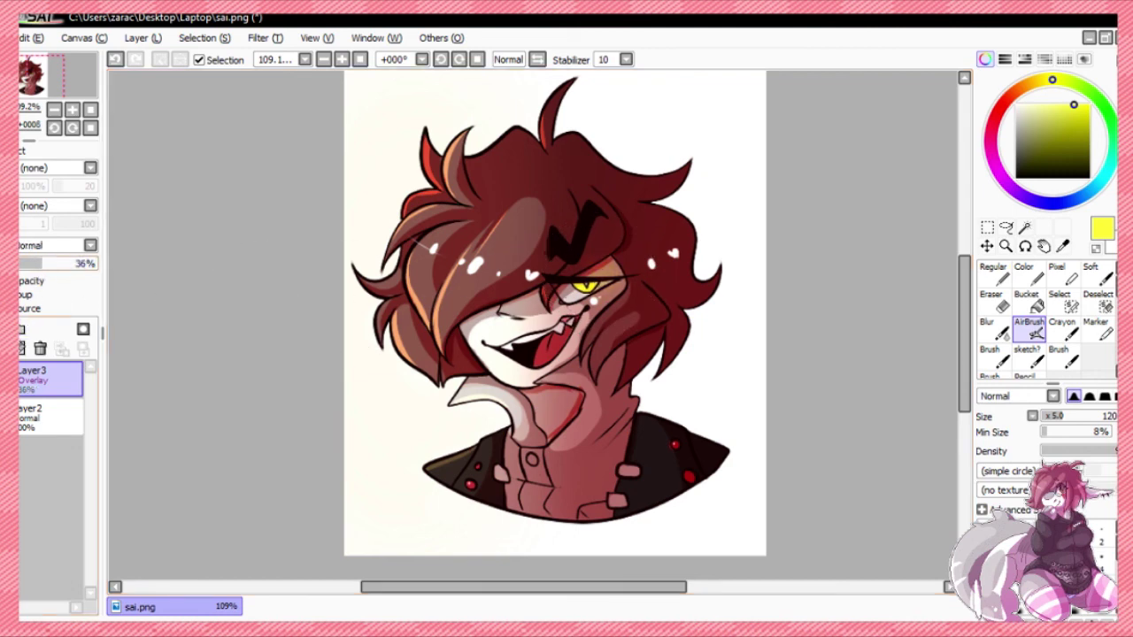
click(40, 348)
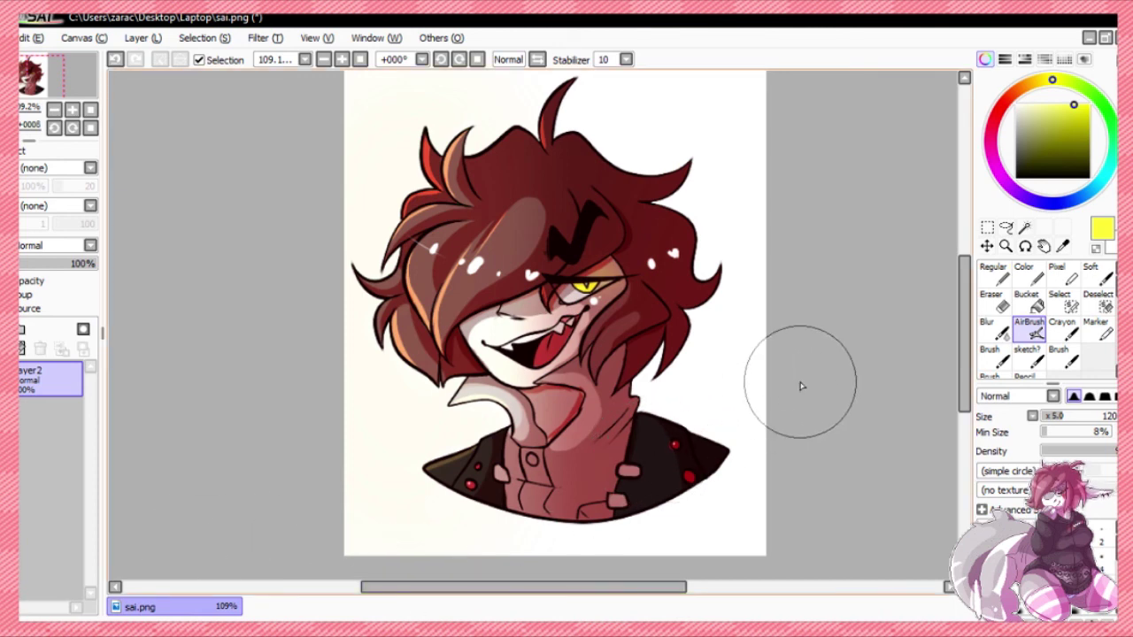
click(873, 626)
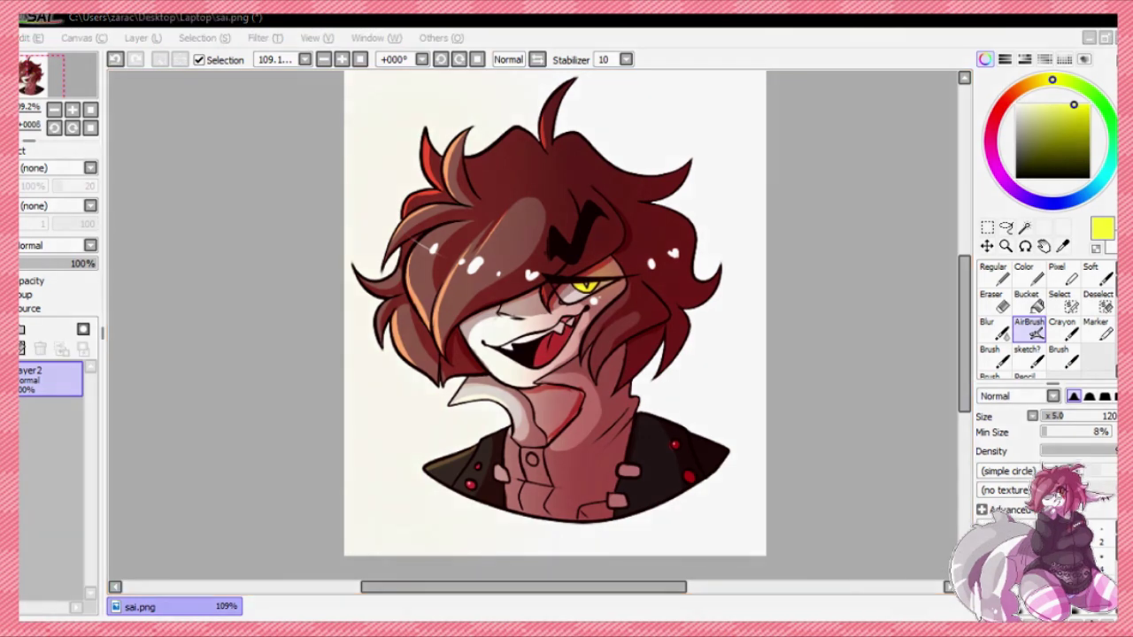